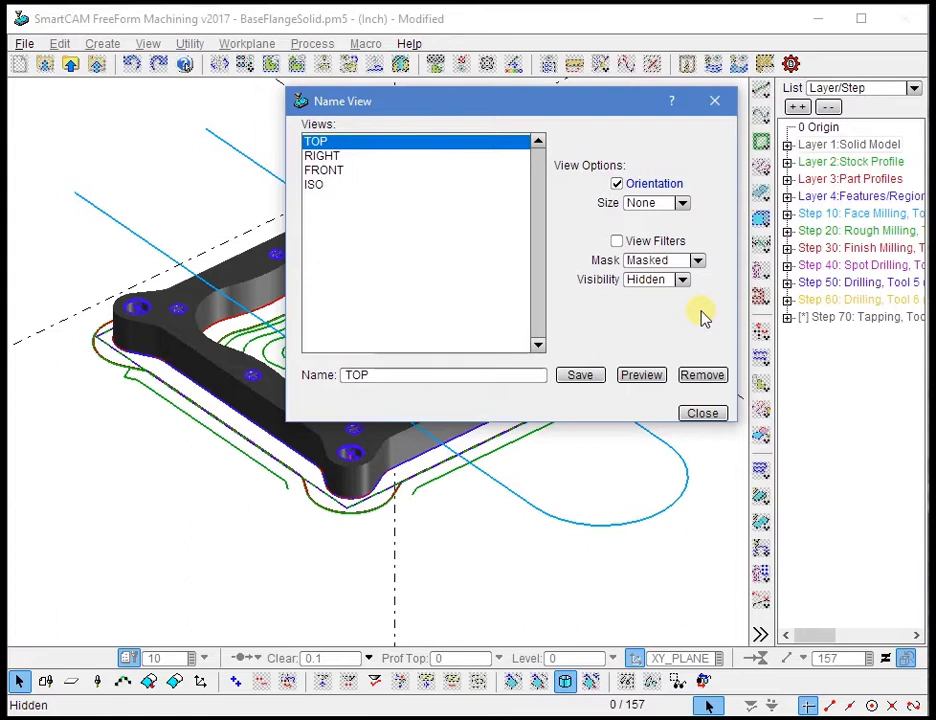
- Filter the graphics view to display surfaces only, switching off the toolpath and wireframe elements
click(702, 413)
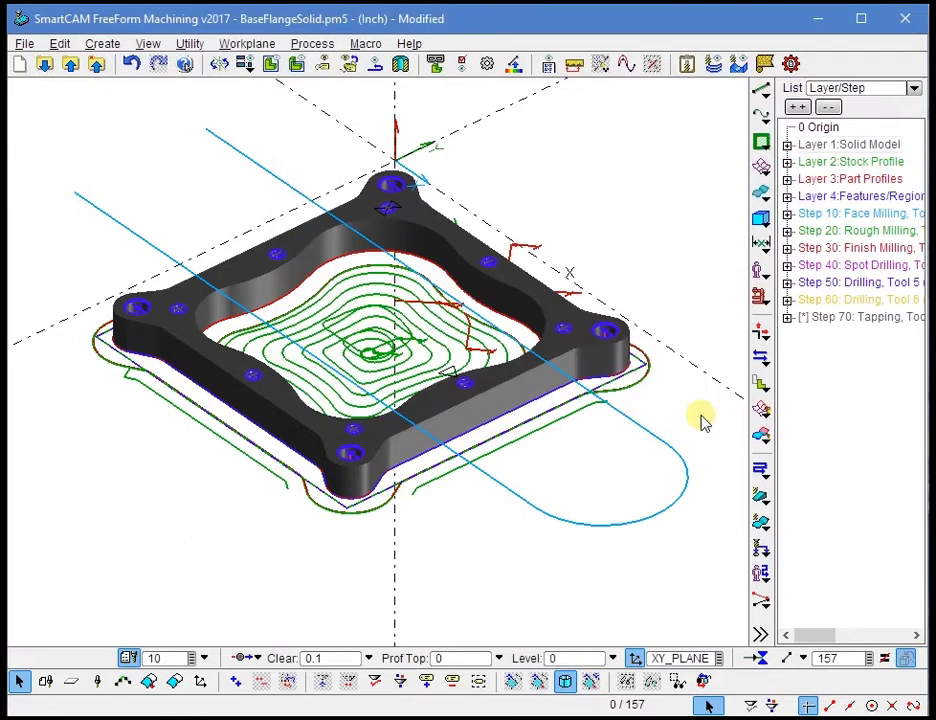
right_click(614, 194)
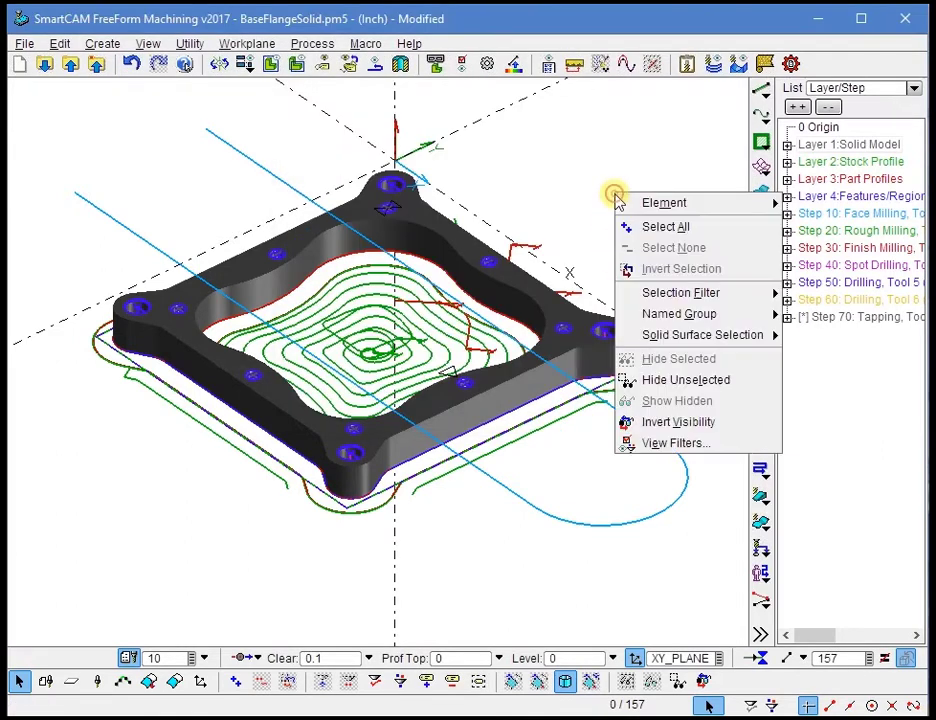
click(676, 444)
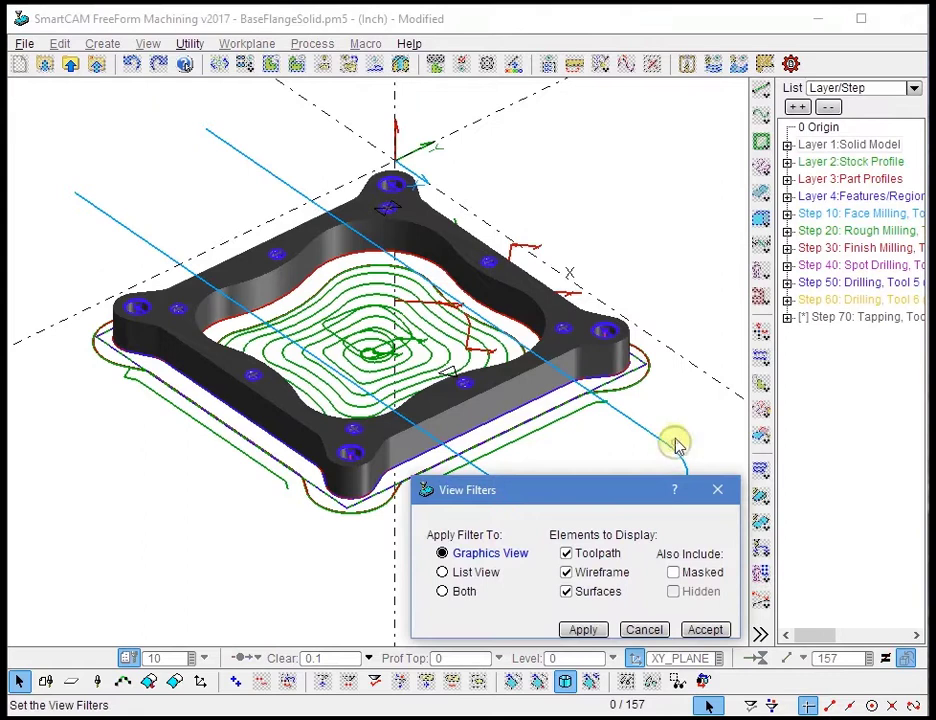
click(589, 573)
click(601, 555)
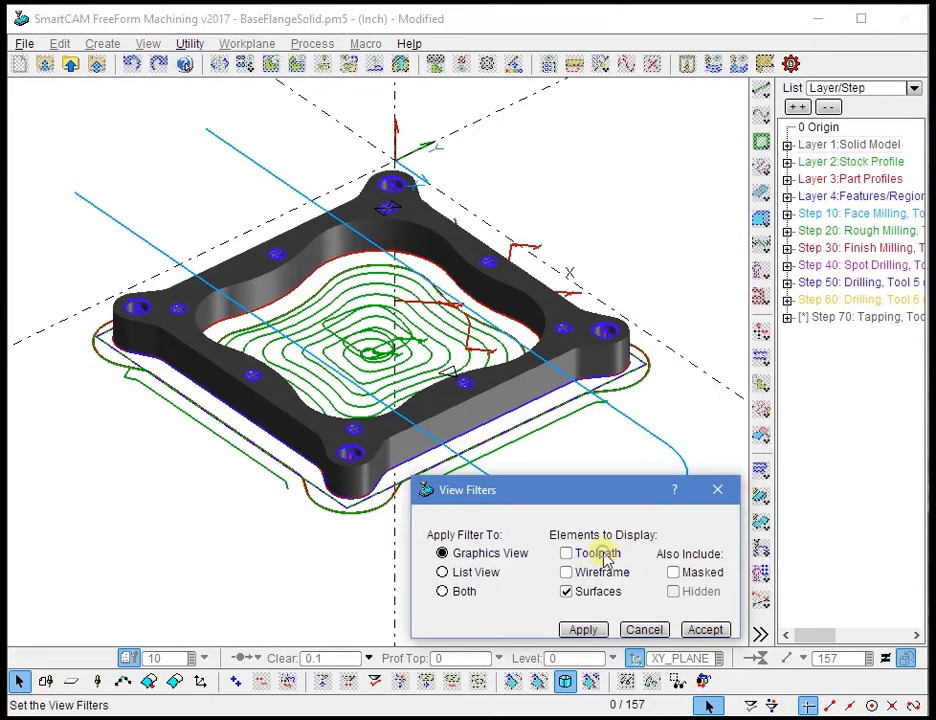
click(707, 627)
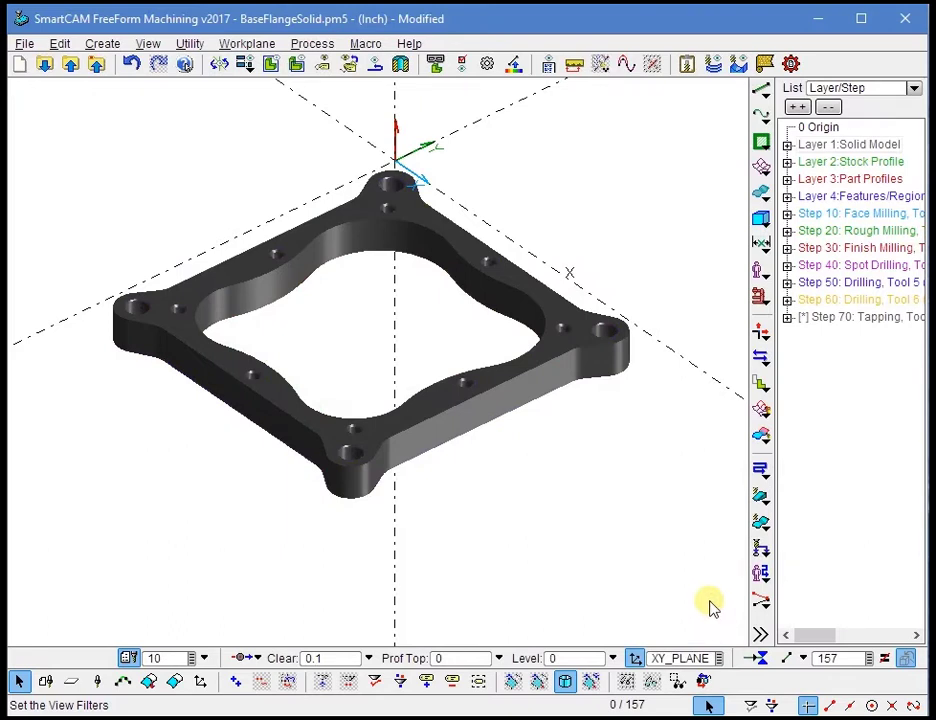
- Set the named view options to store view filters without orientation, with Mask and Visibility both set to None
click(148, 46)
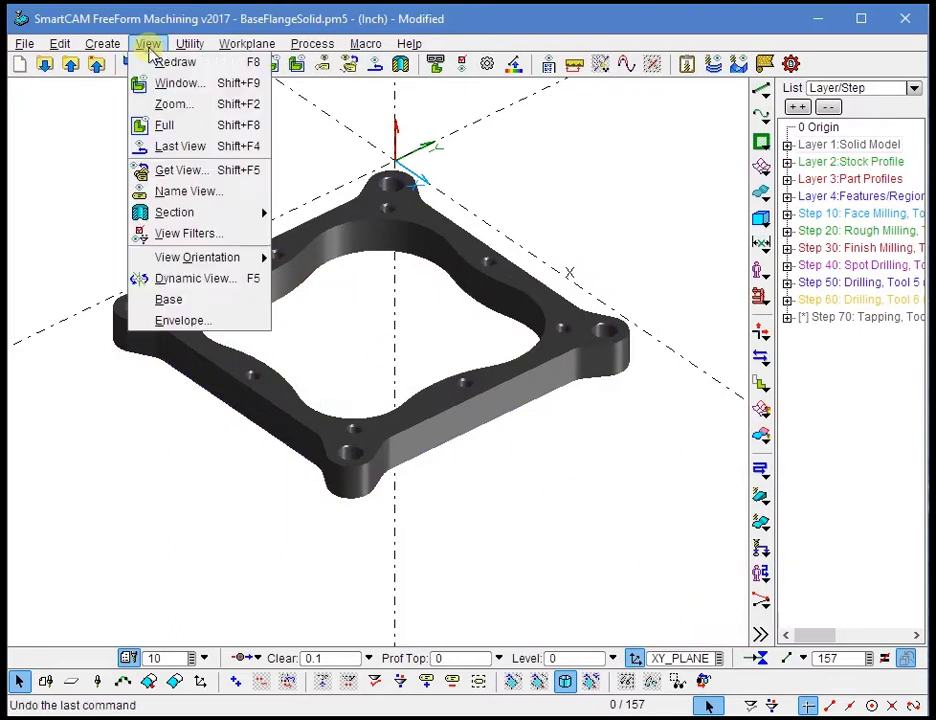
click(205, 192)
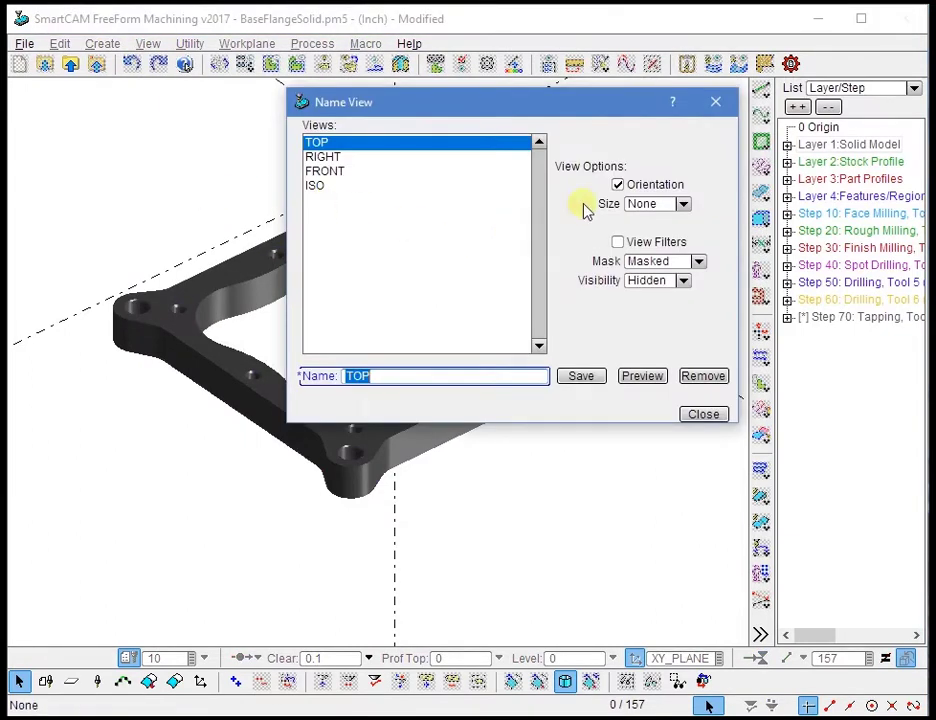
click(659, 189)
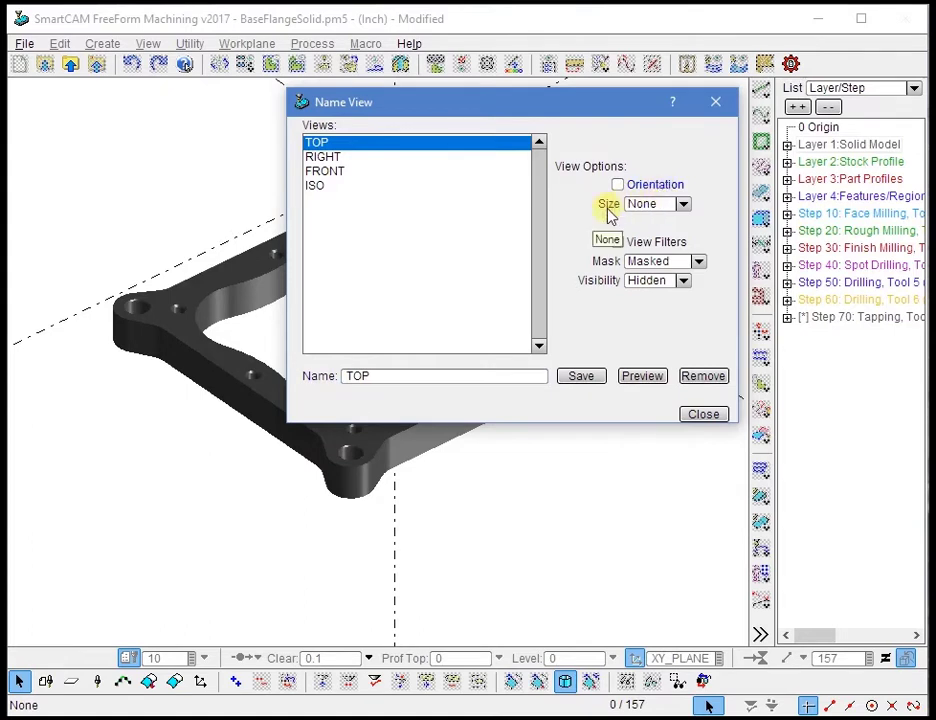
click(644, 251)
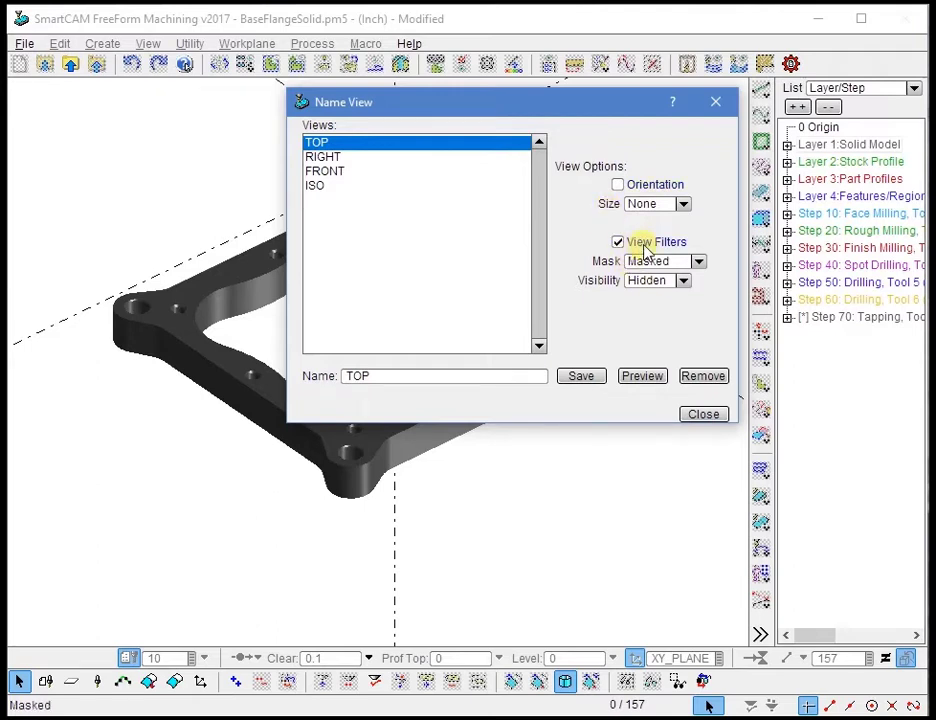
click(699, 261)
click(641, 279)
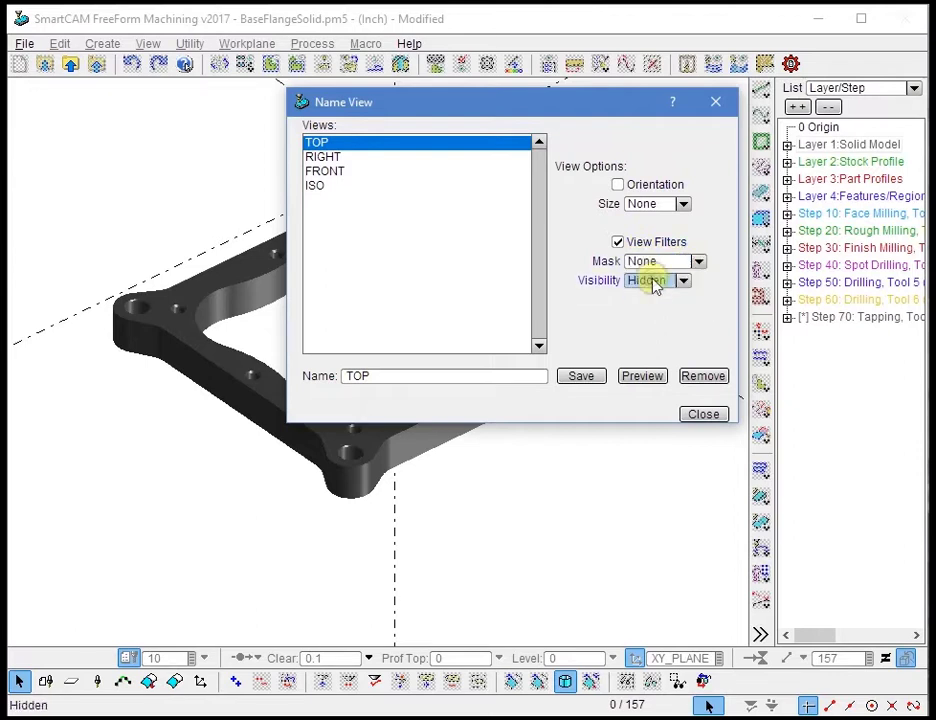
click(684, 281)
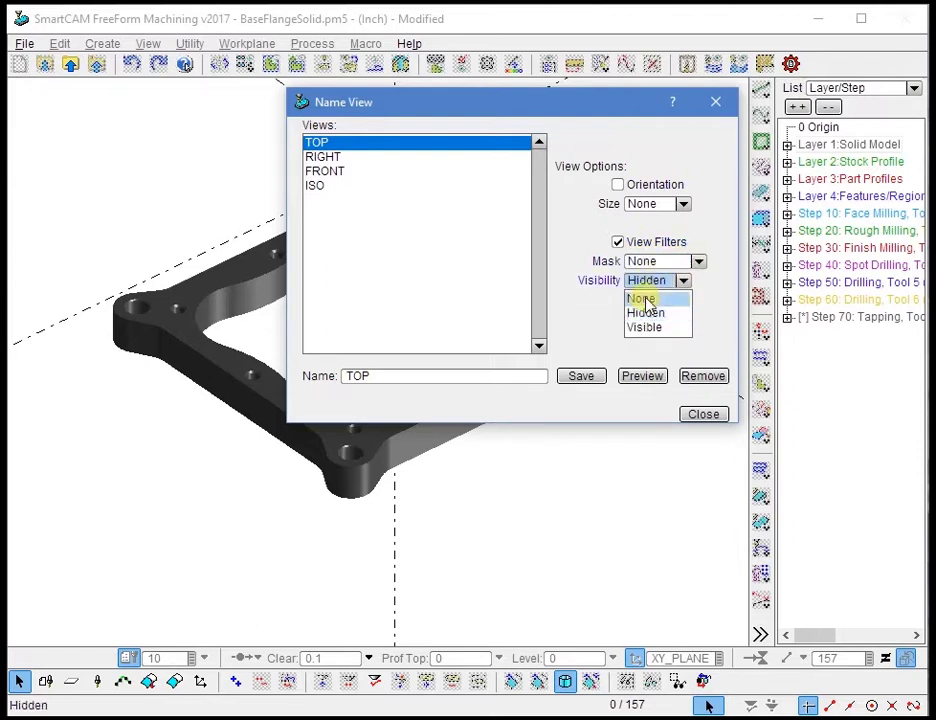
click(640, 298)
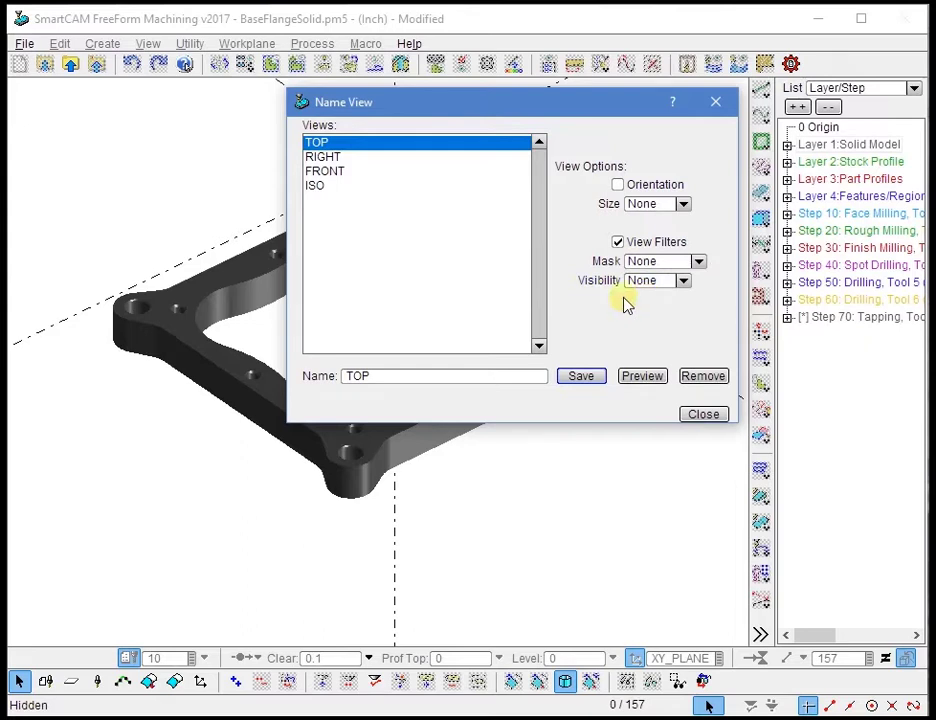
- Save the current view settings as a named view called SurfOnly and close the Name View dialog
click(472, 379)
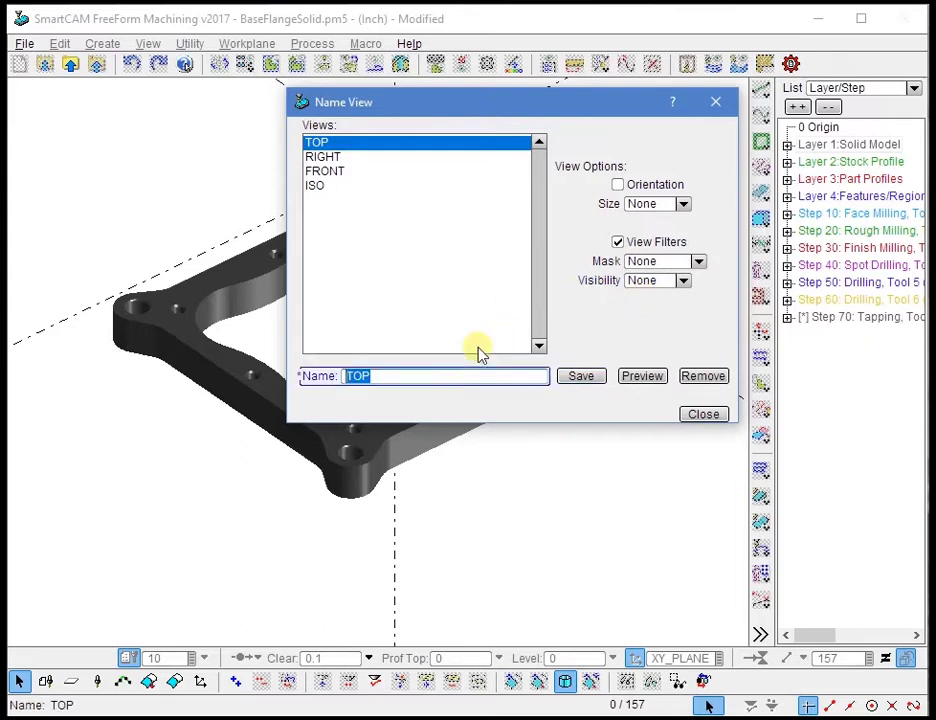
text(SurfOnly)
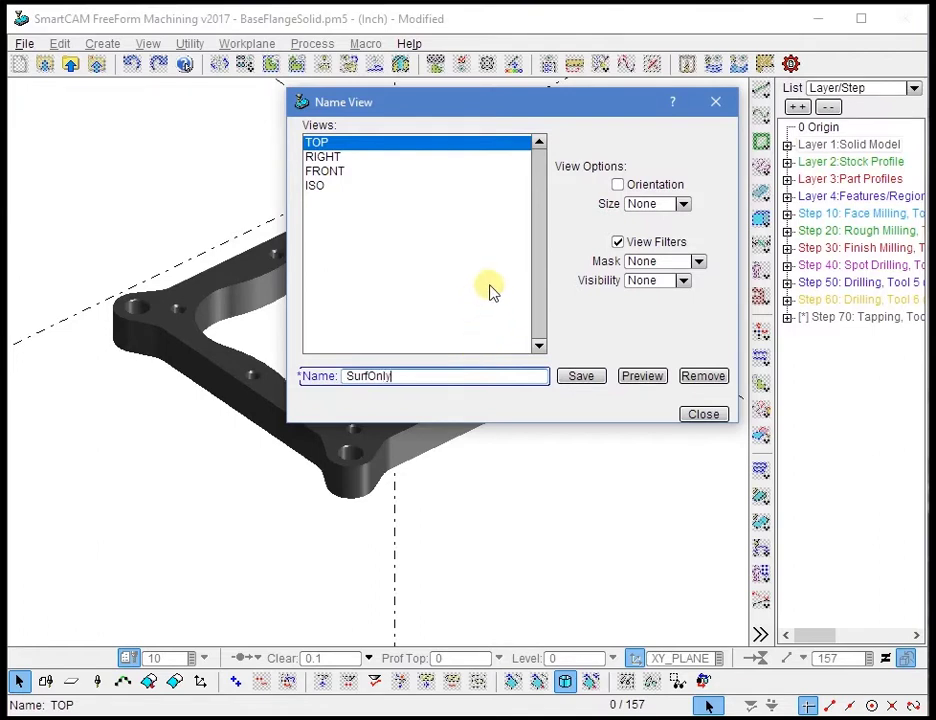
click(581, 376)
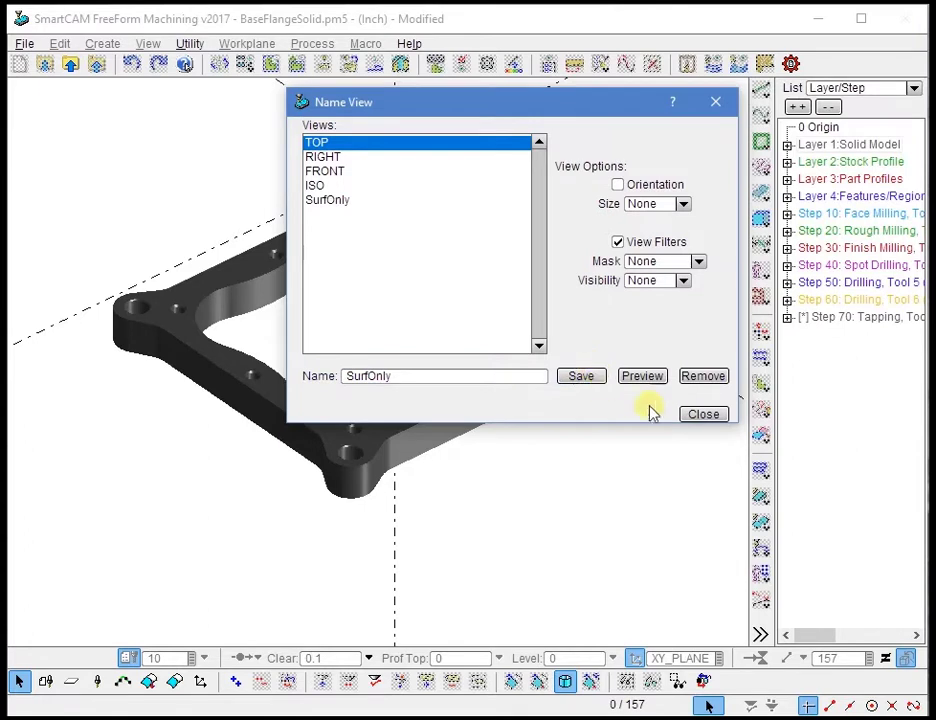
click(699, 414)
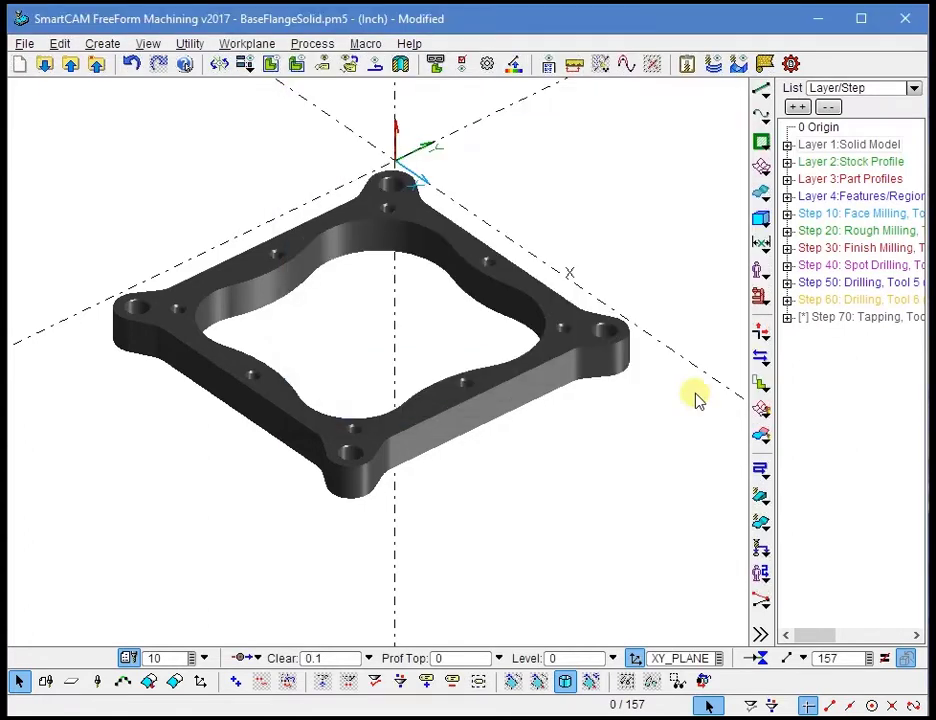
- Turn the wireframe and toolpath elements back on in the graphics view filters
right_click(624, 202)
click(673, 450)
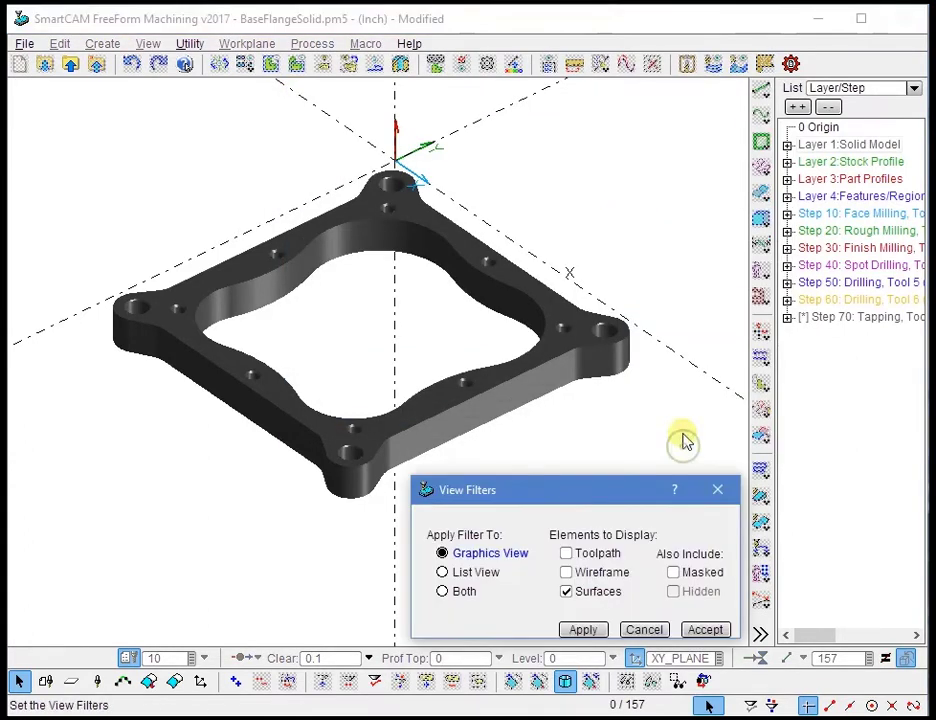
click(615, 576)
click(609, 554)
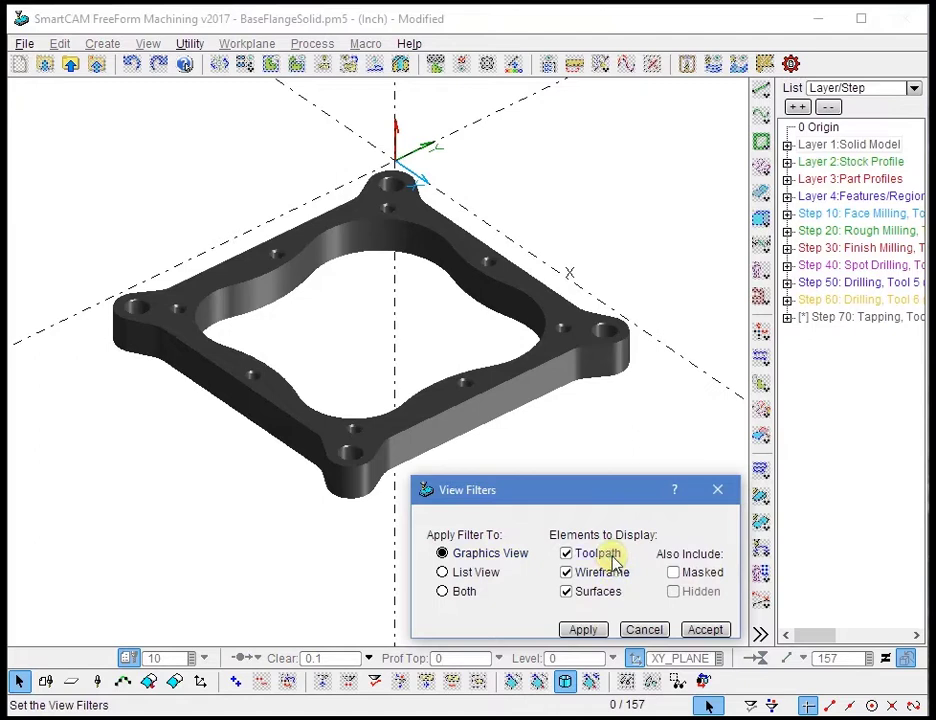
click(703, 629)
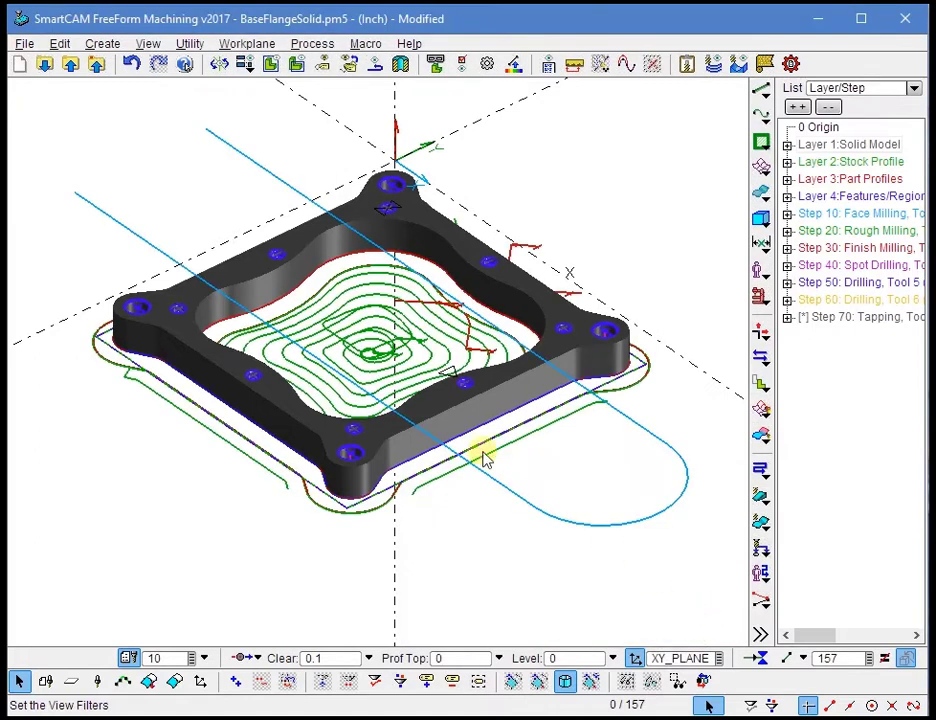
- Rotate the flange to a lower viewing angle and recall the saved SurfOnly view
middle_drag(397, 372, 408, 303)
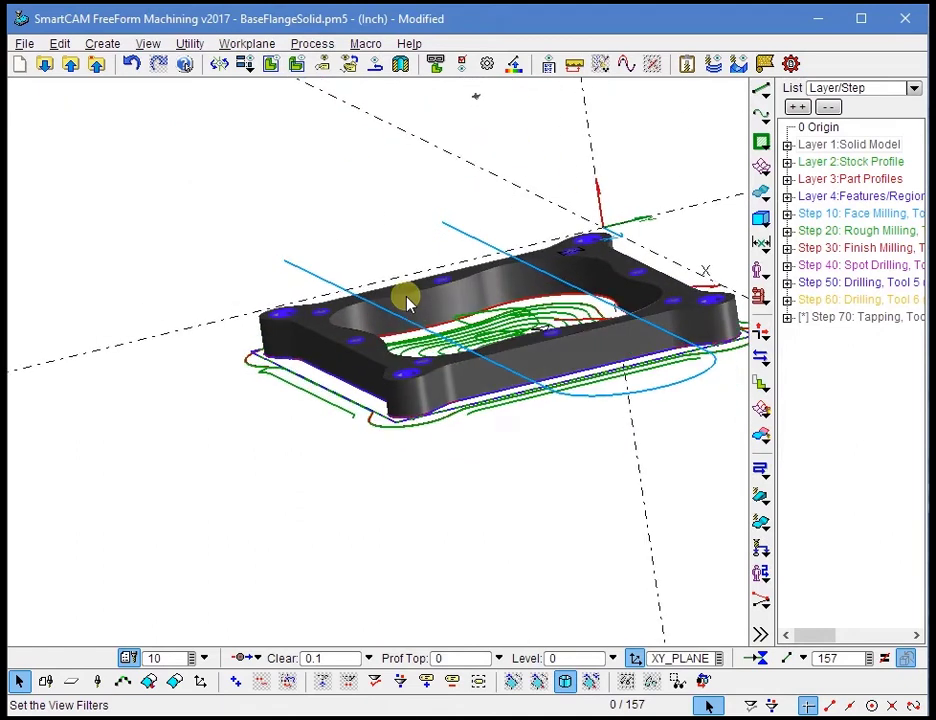
click(145, 45)
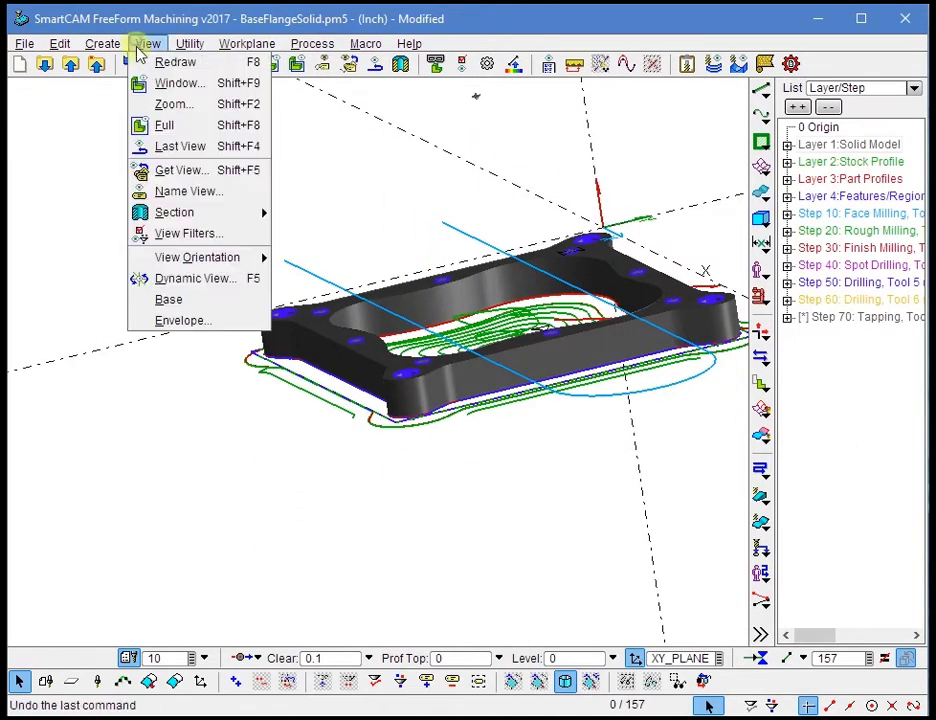
click(182, 170)
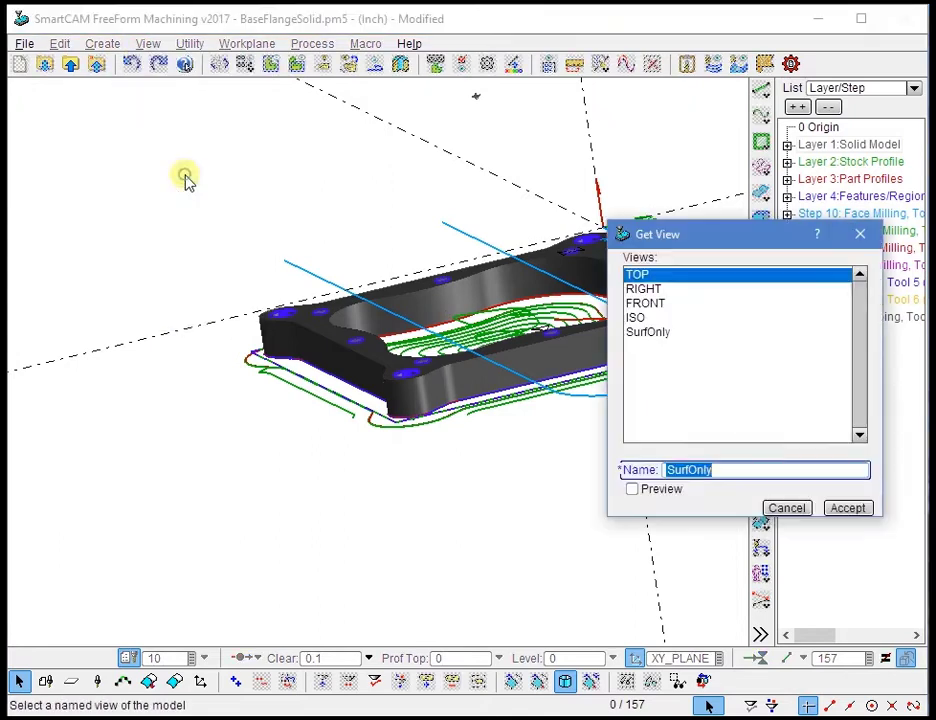
click(649, 333)
double_click(649, 333)
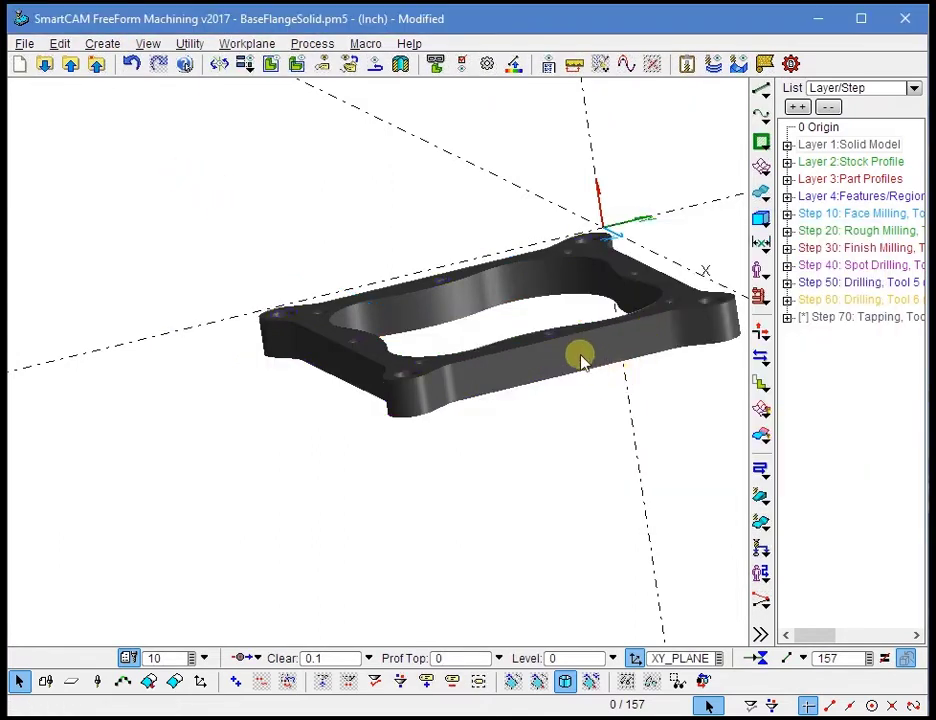
- Tilt the model back and reset the view filters to display toolpath, wireframe and surfaces together
middle_drag(420, 341, 477, 404)
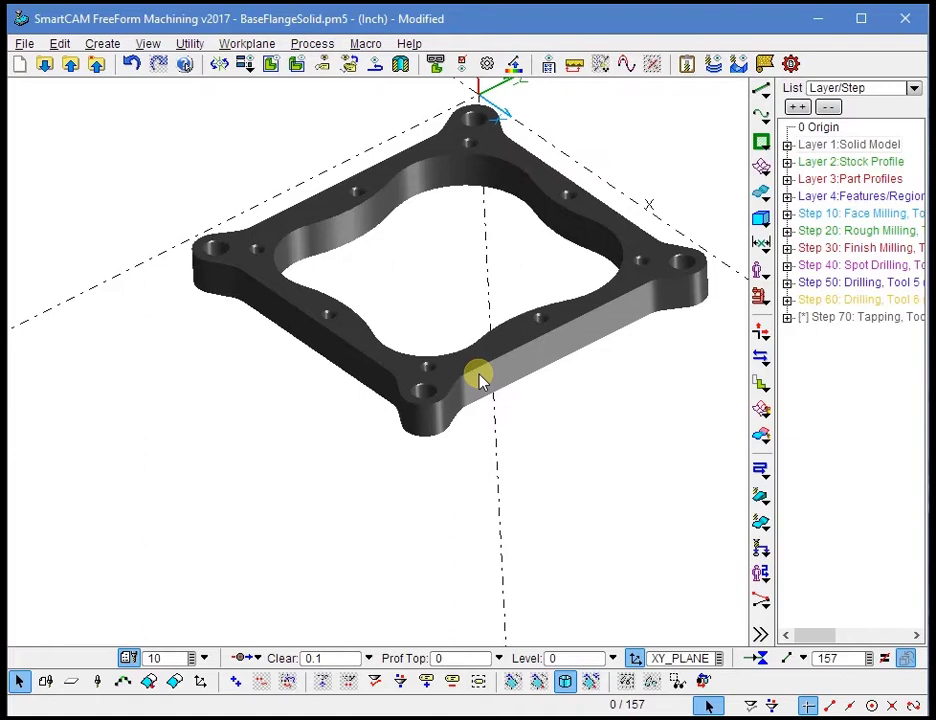
right_click(612, 411)
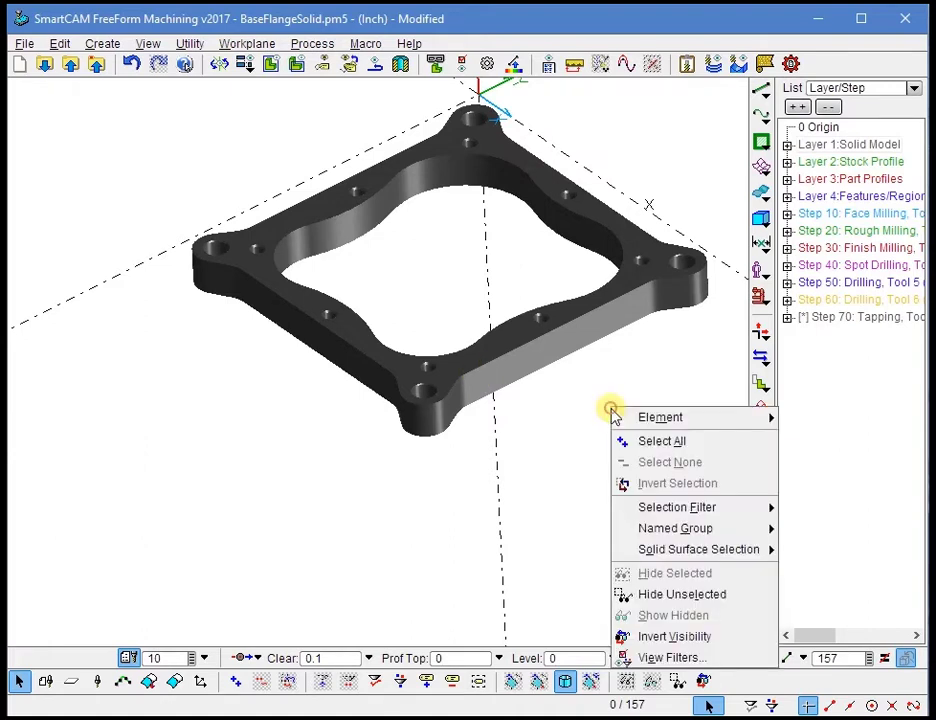
click(673, 658)
click(566, 572)
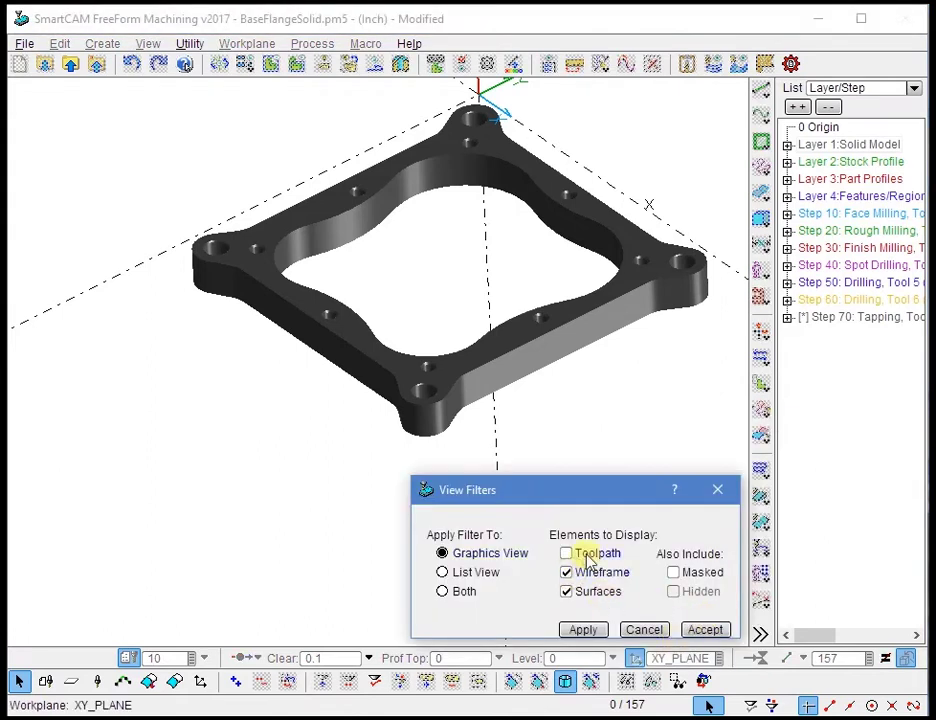
click(566, 553)
click(705, 629)
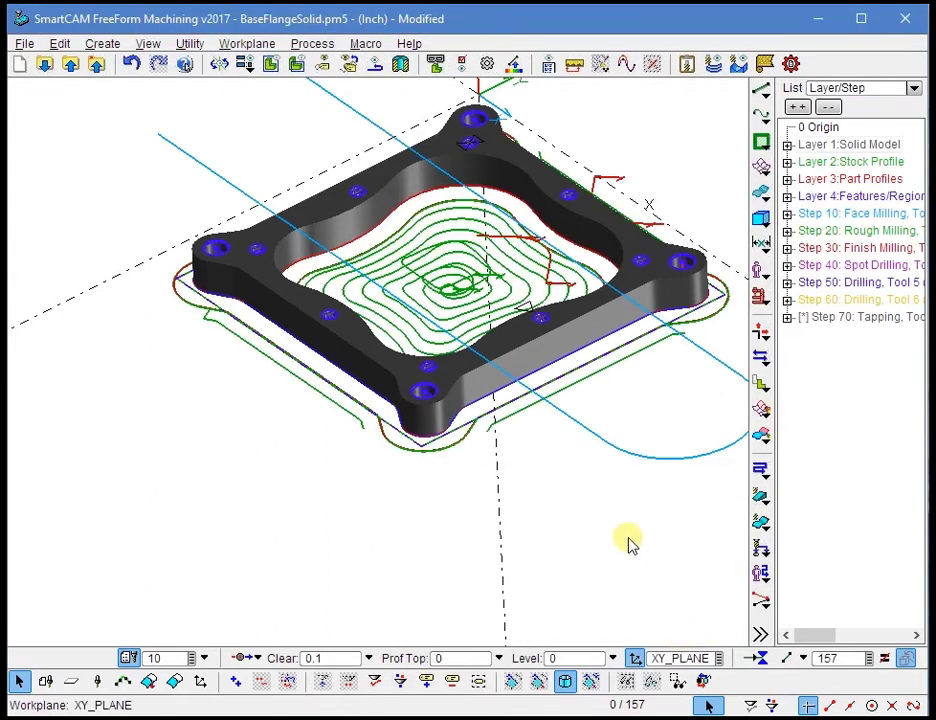
- Mask Layer 1, the solid model, using the Layer option of Mask/Unmask
middle_drag(468, 284, 408, 347)
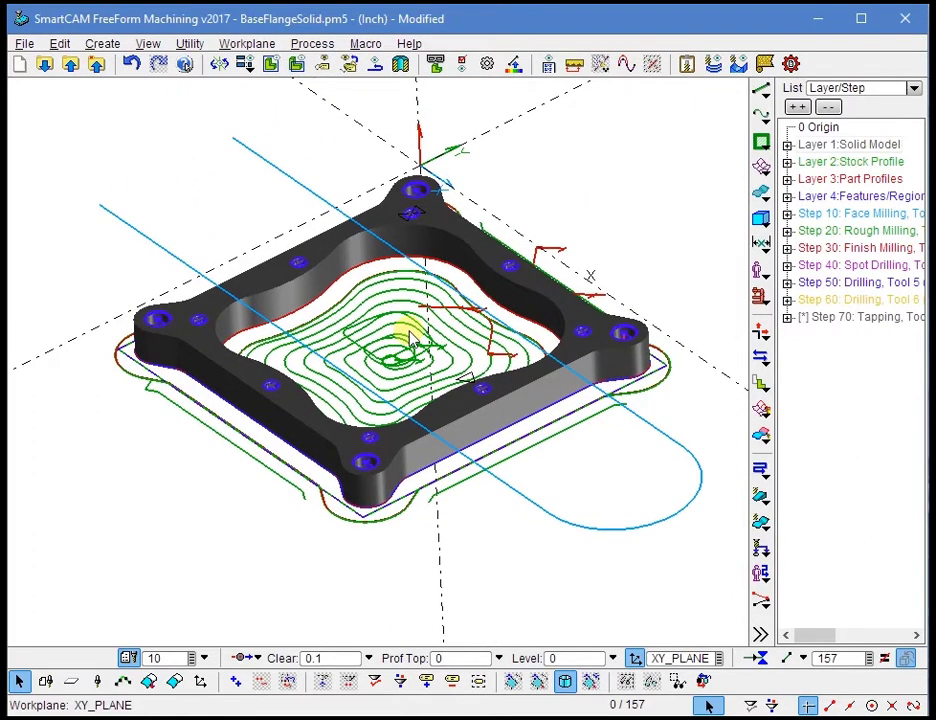
click(189, 44)
click(219, 60)
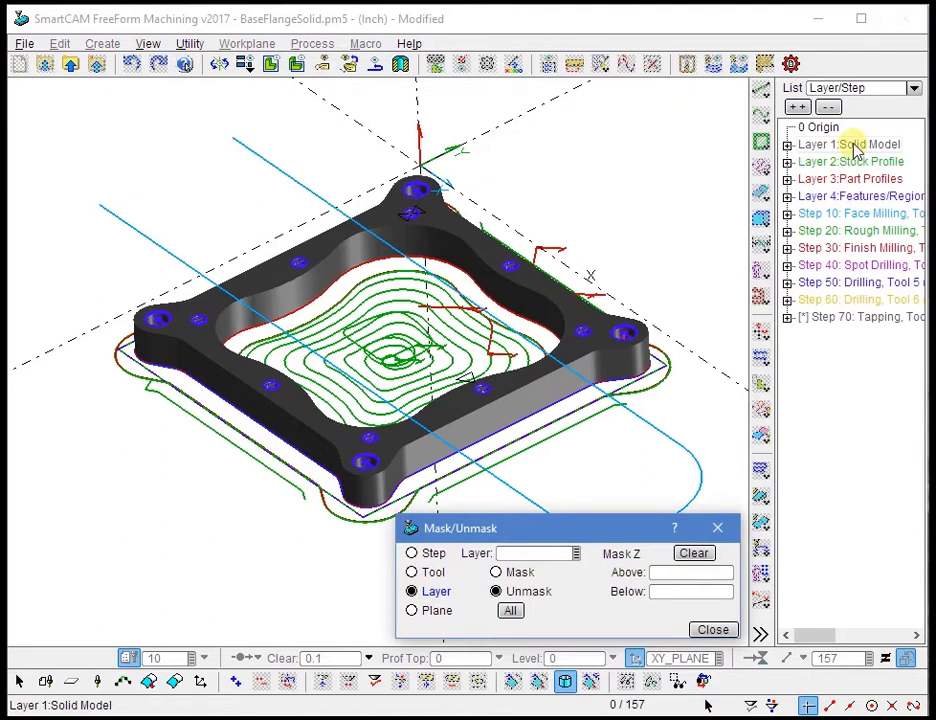
click(540, 553)
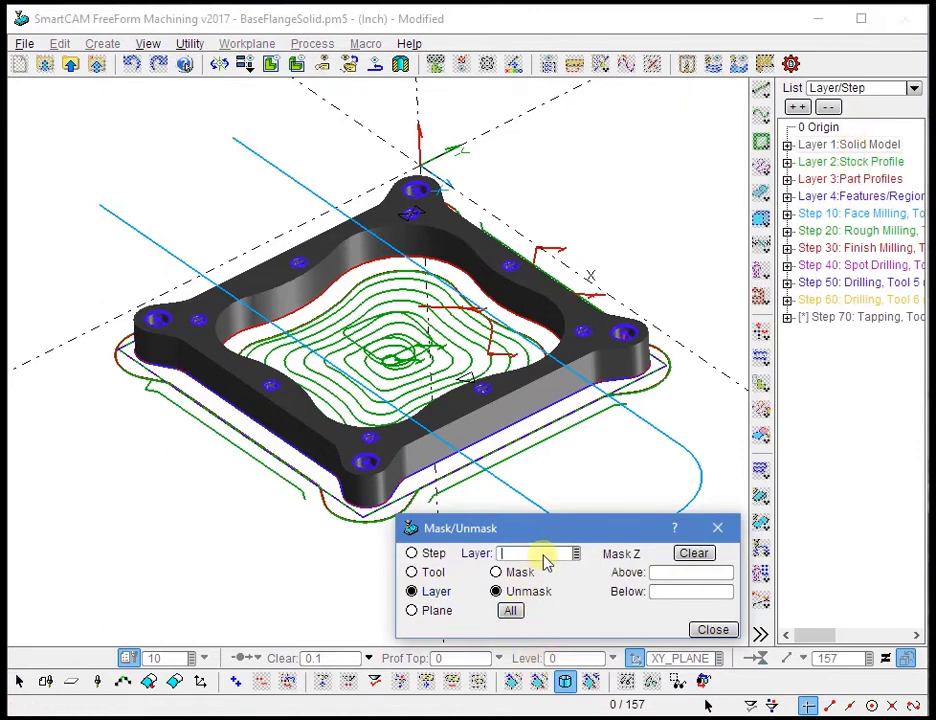
click(866, 146)
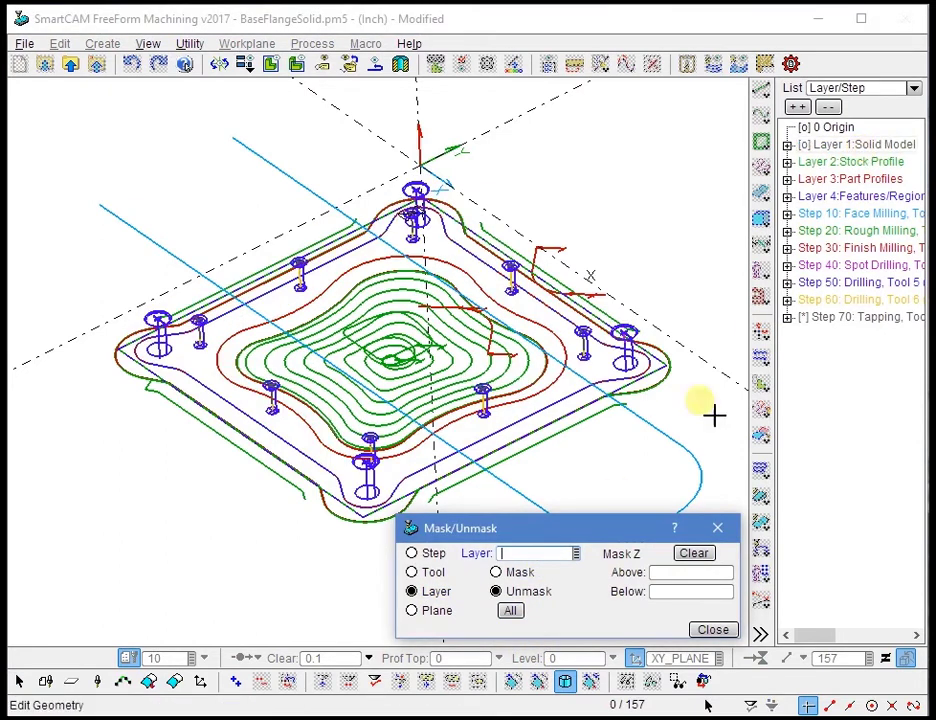
click(708, 629)
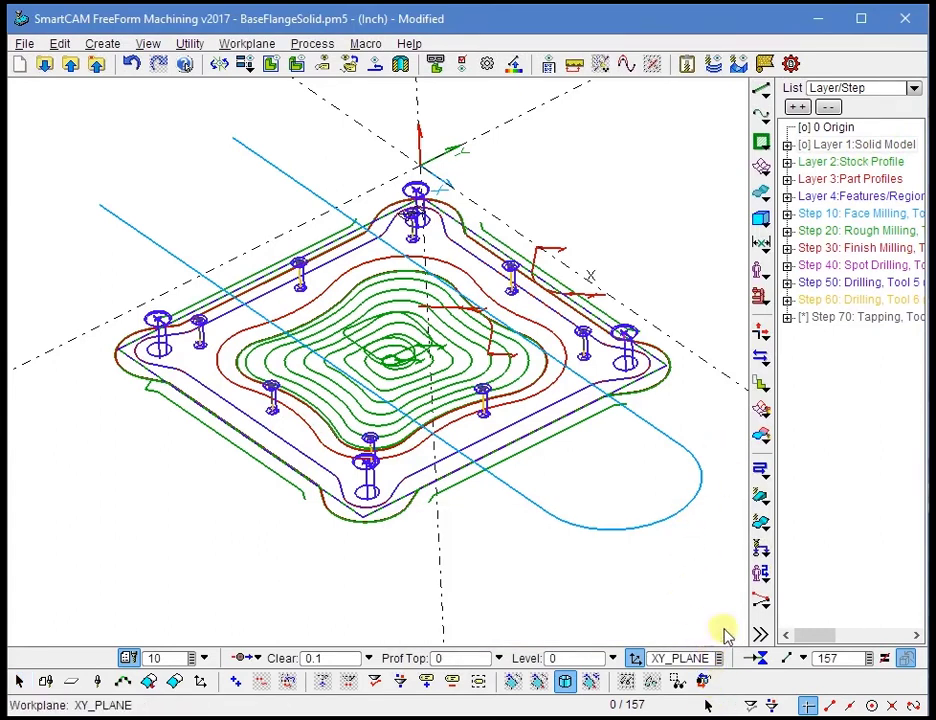
- Select the toolpath steps from Step 70 Tapping up to Step 10 Face Milling and hide them
click(709, 705)
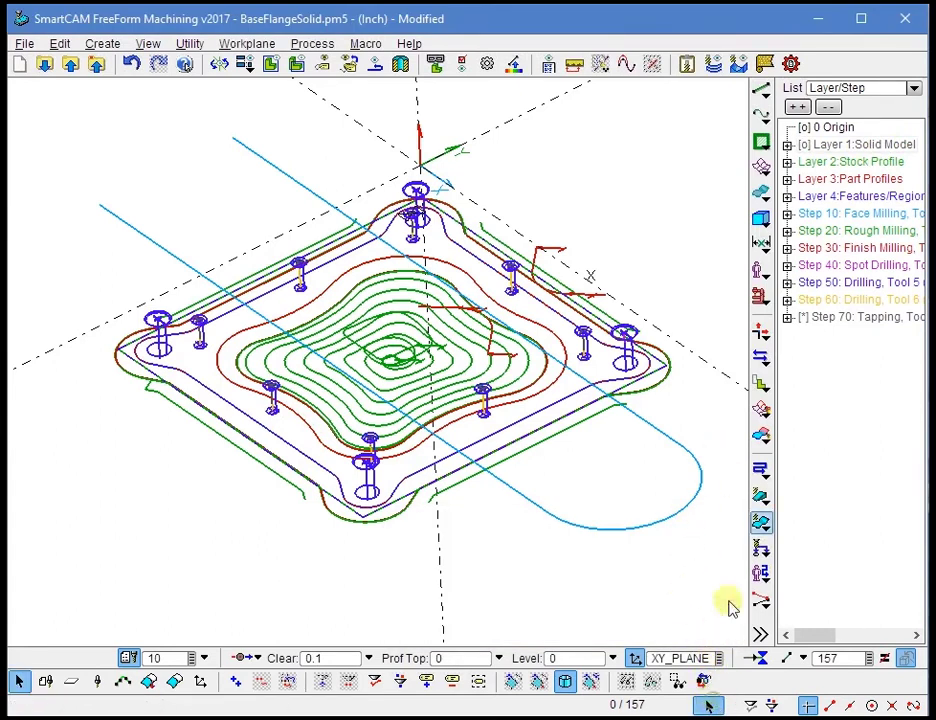
click(851, 315)
click(849, 300)
click(849, 284)
click(848, 266)
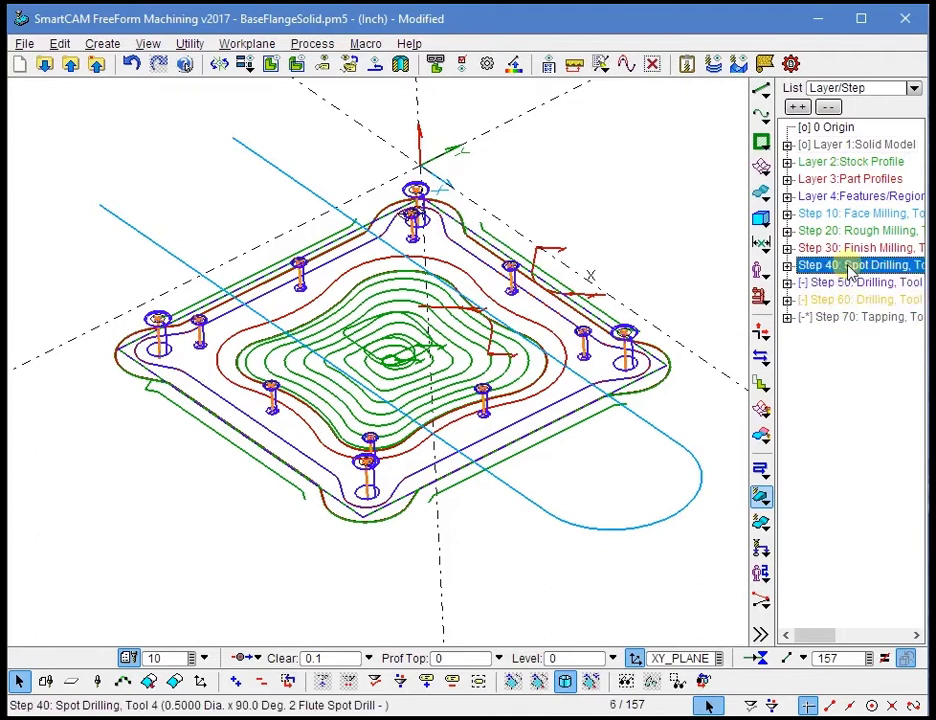
click(848, 249)
click(848, 232)
click(848, 214)
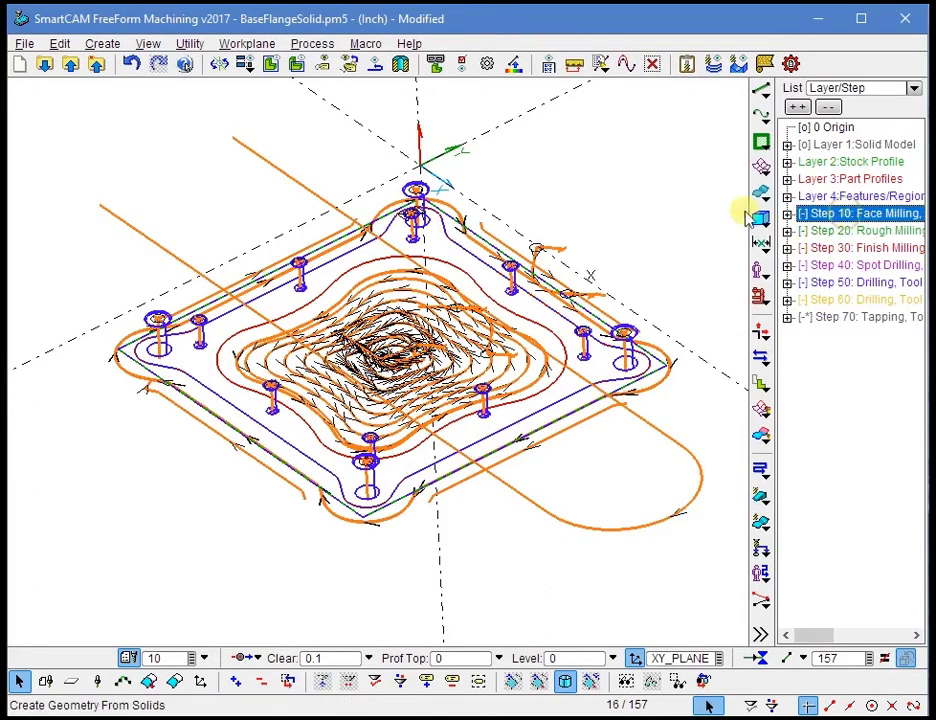
right_click(665, 187)
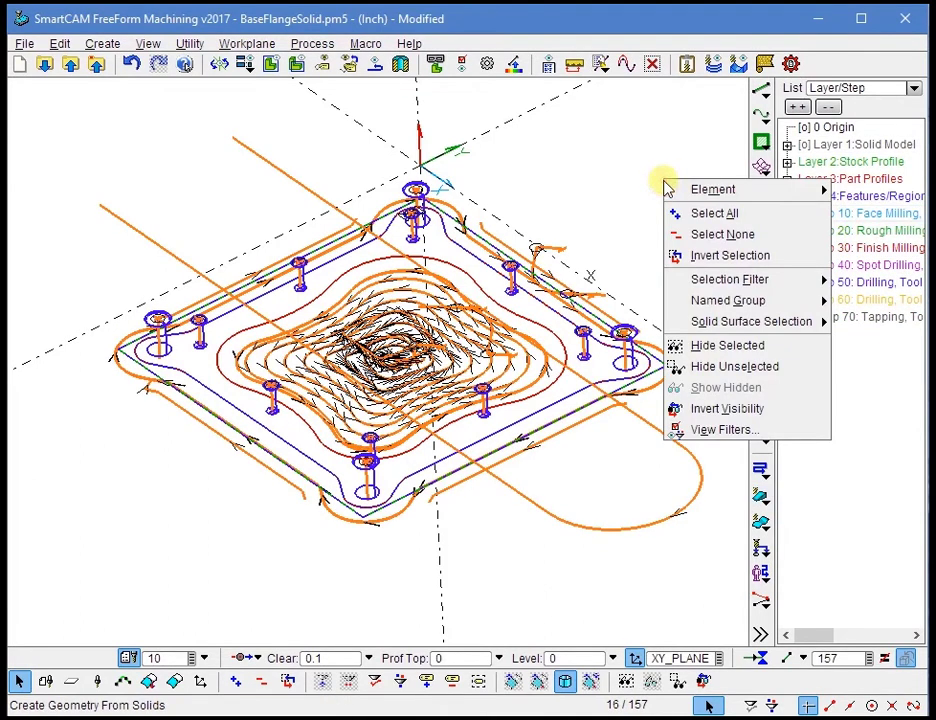
click(720, 345)
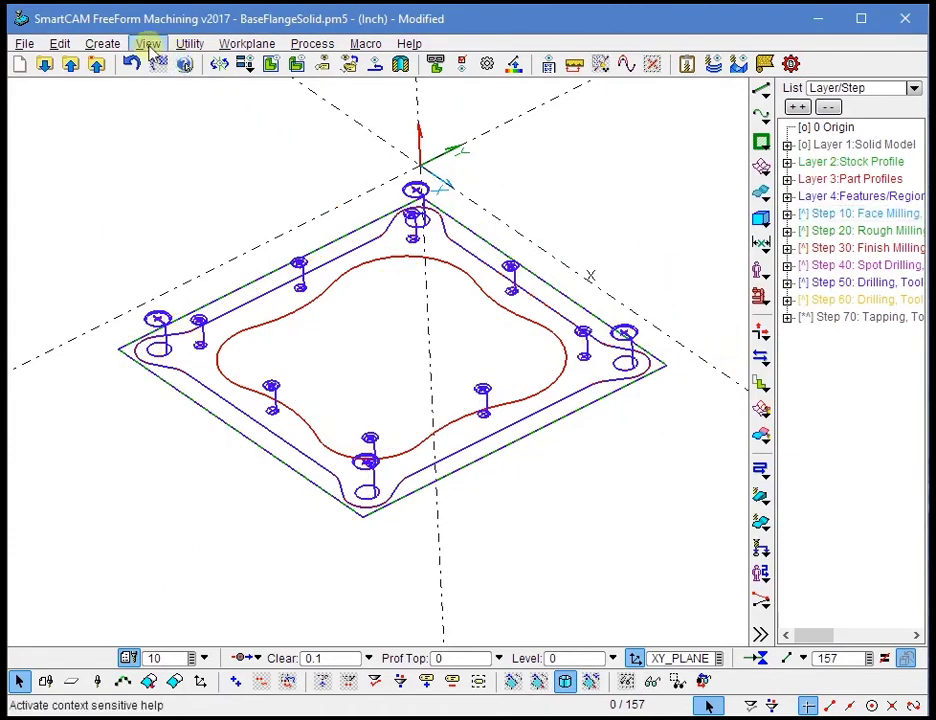
- Set the Name View options to View Filters off, Mask Unmasked and Visibility Hidden
click(101, 45)
mouse_move(146, 45)
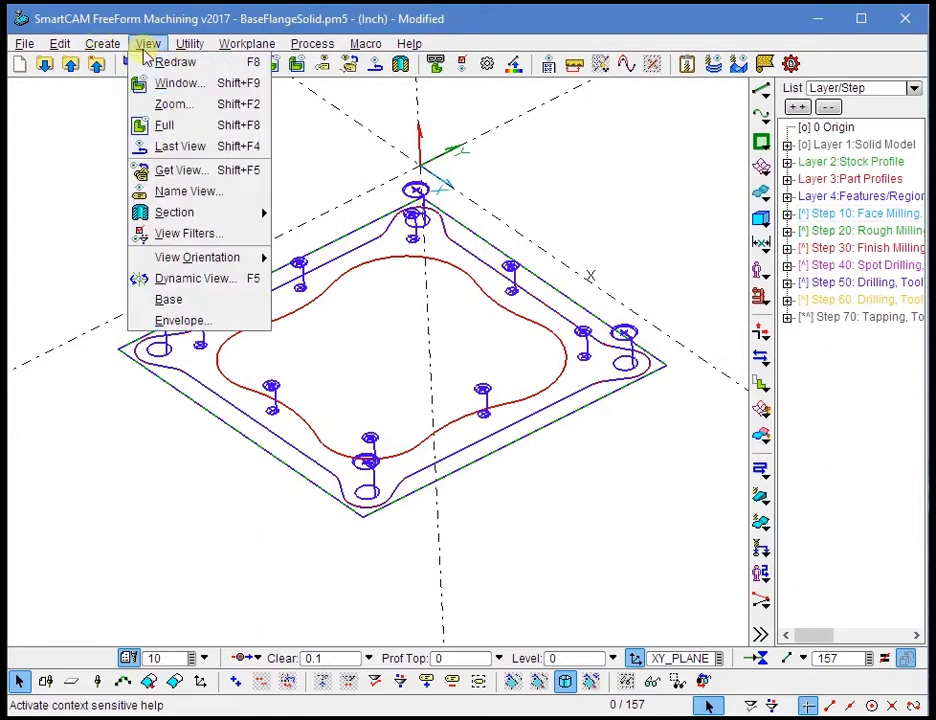
click(185, 191)
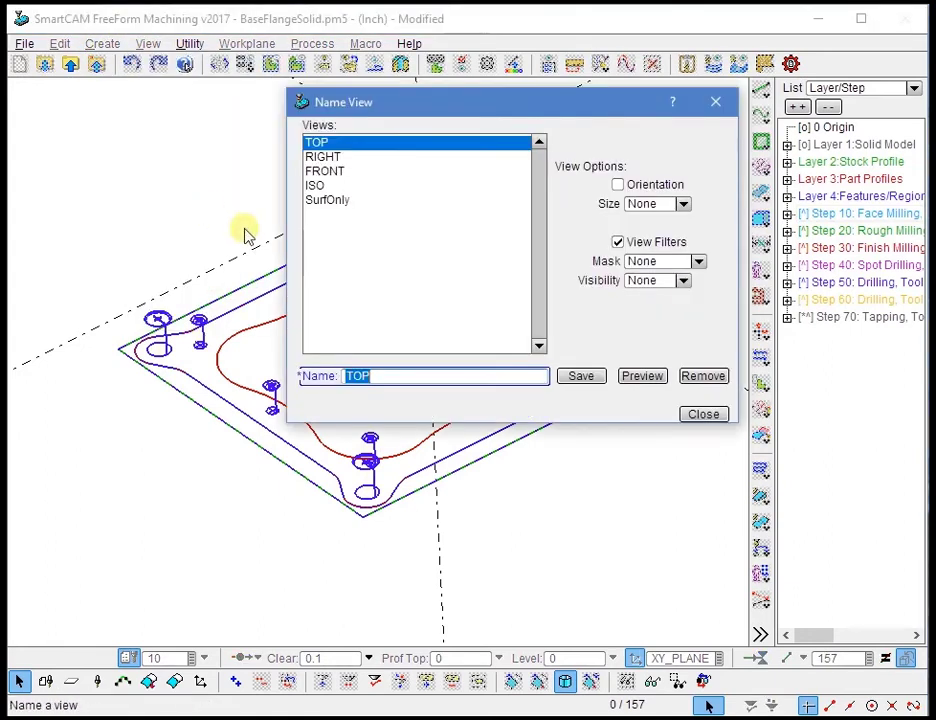
click(650, 243)
click(648, 262)
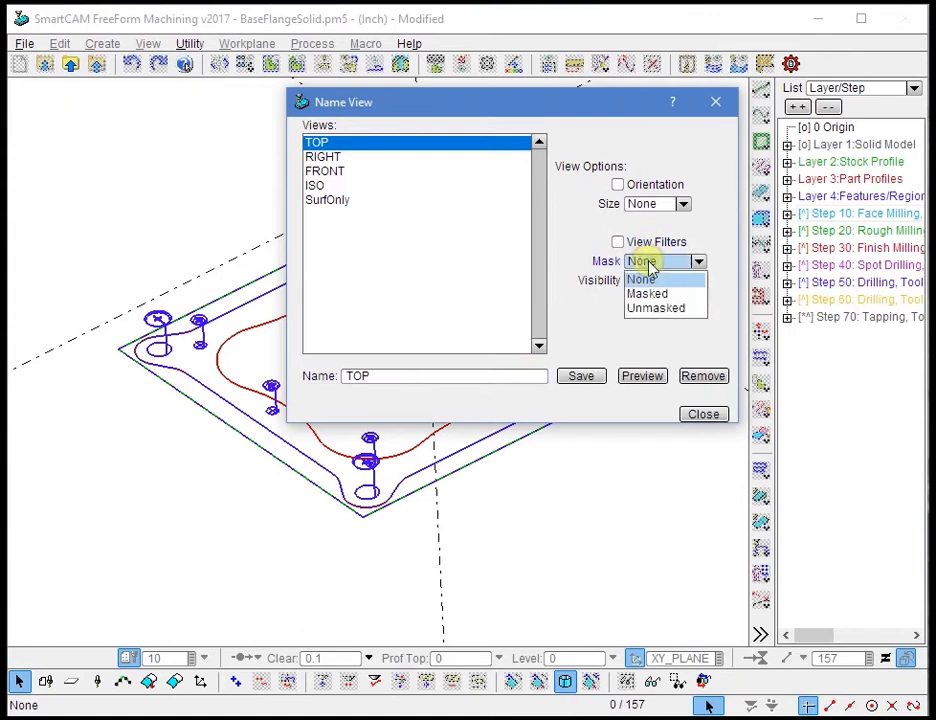
click(658, 310)
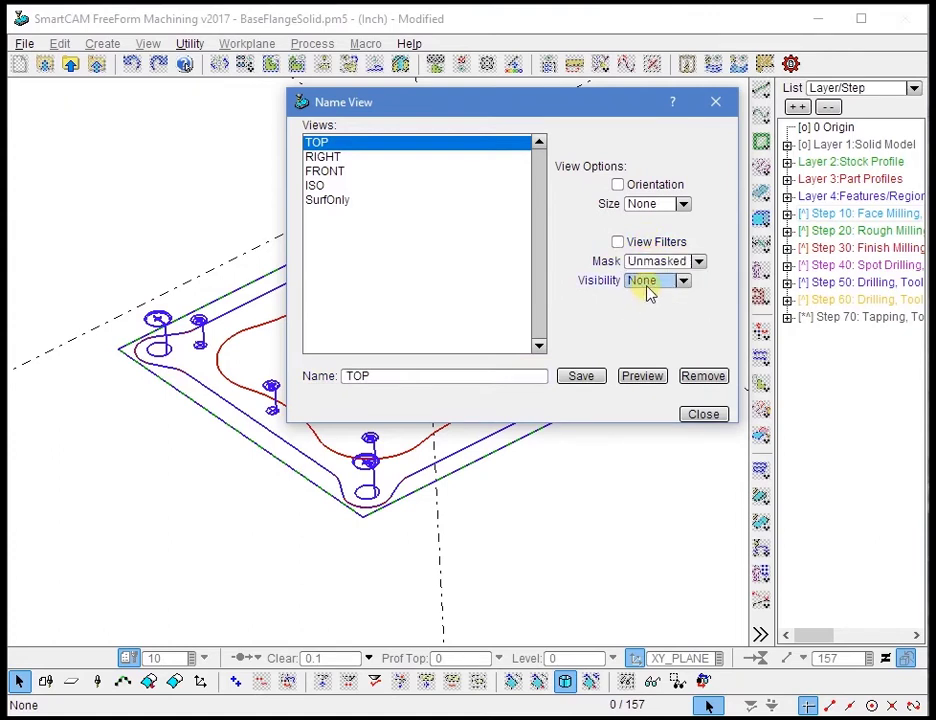
click(649, 288)
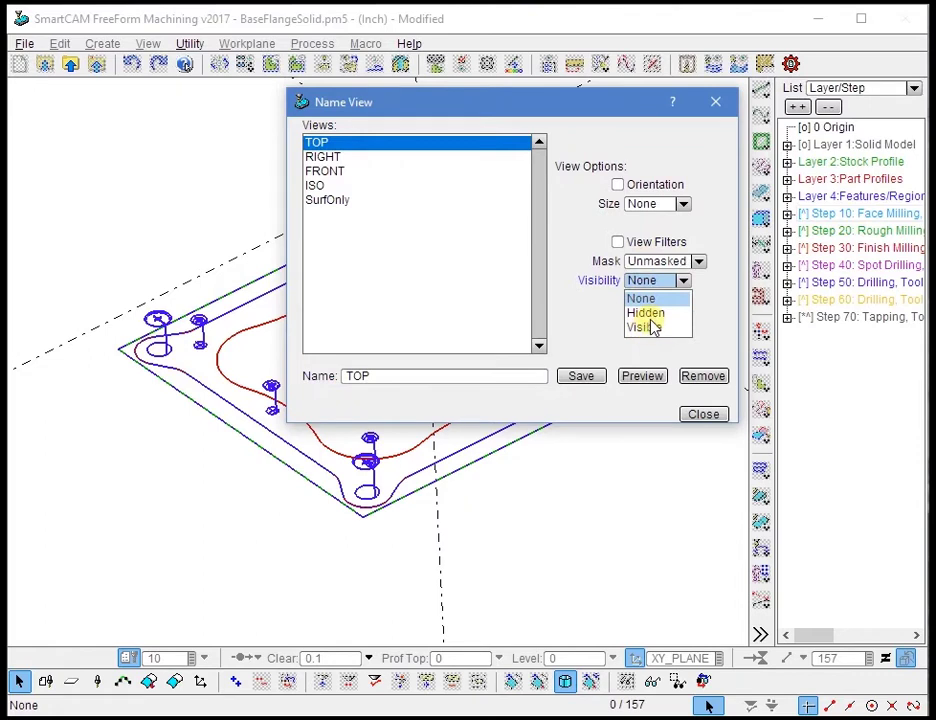
click(650, 313)
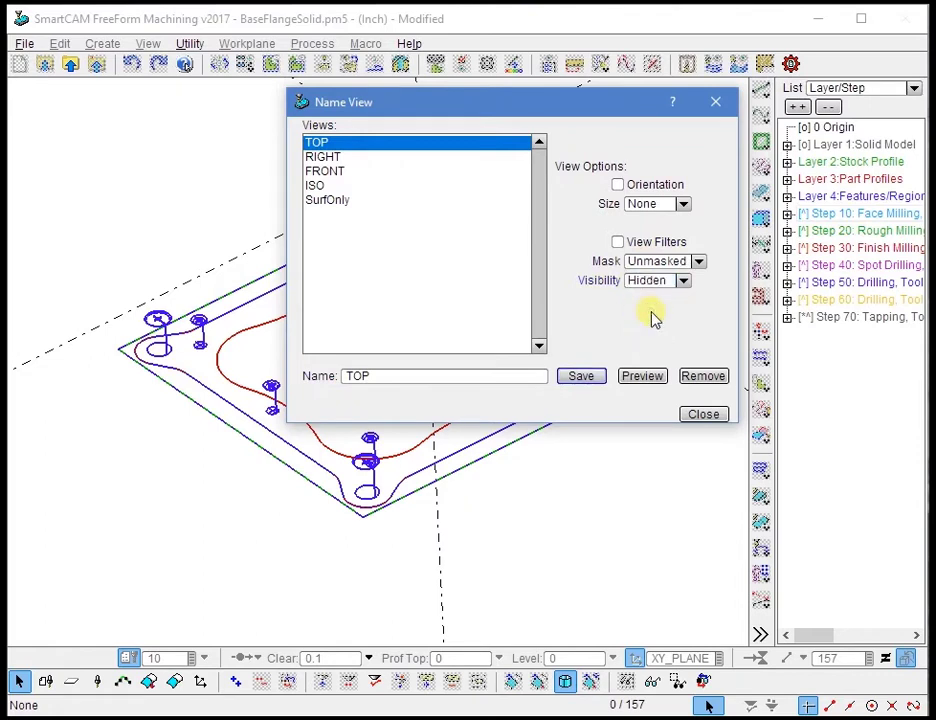
- Save the view under the name MaskHide and close the view naming dialog
click(512, 377)
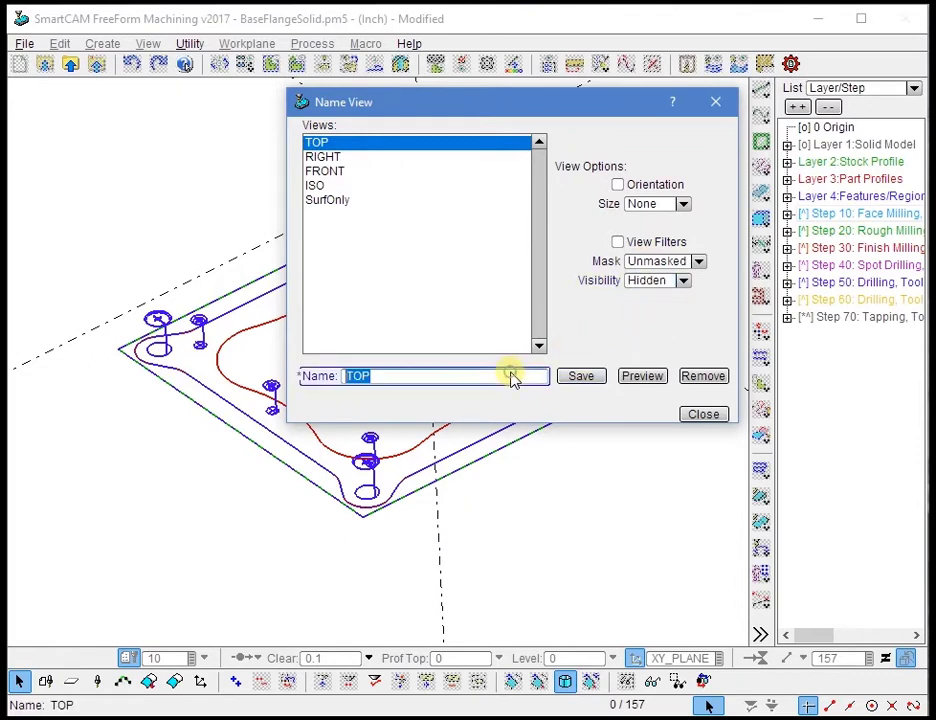
text(MaskHide)
click(579, 376)
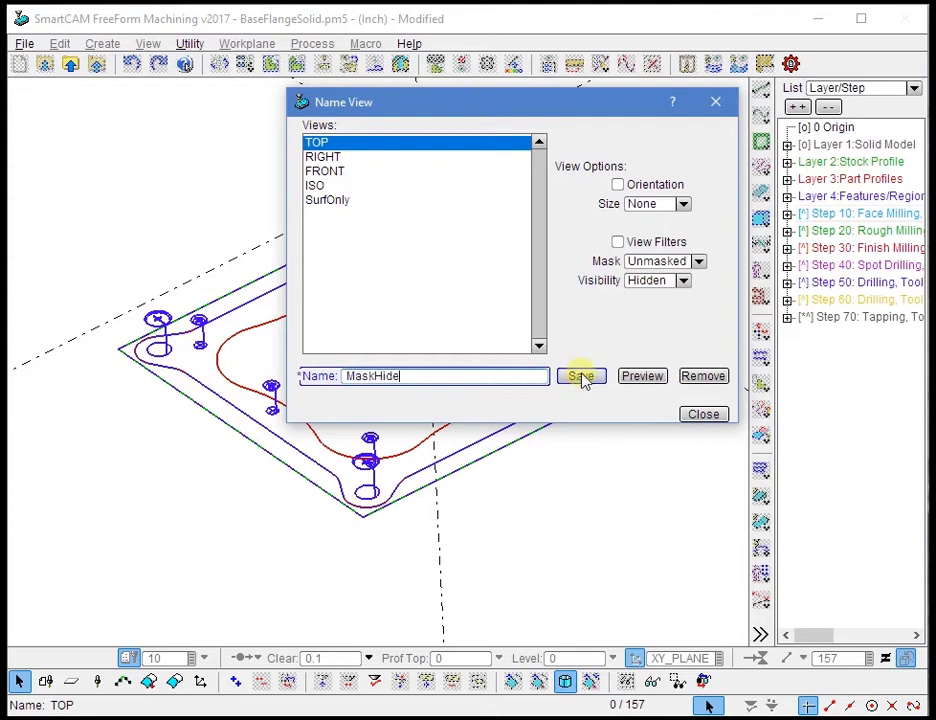
click(703, 414)
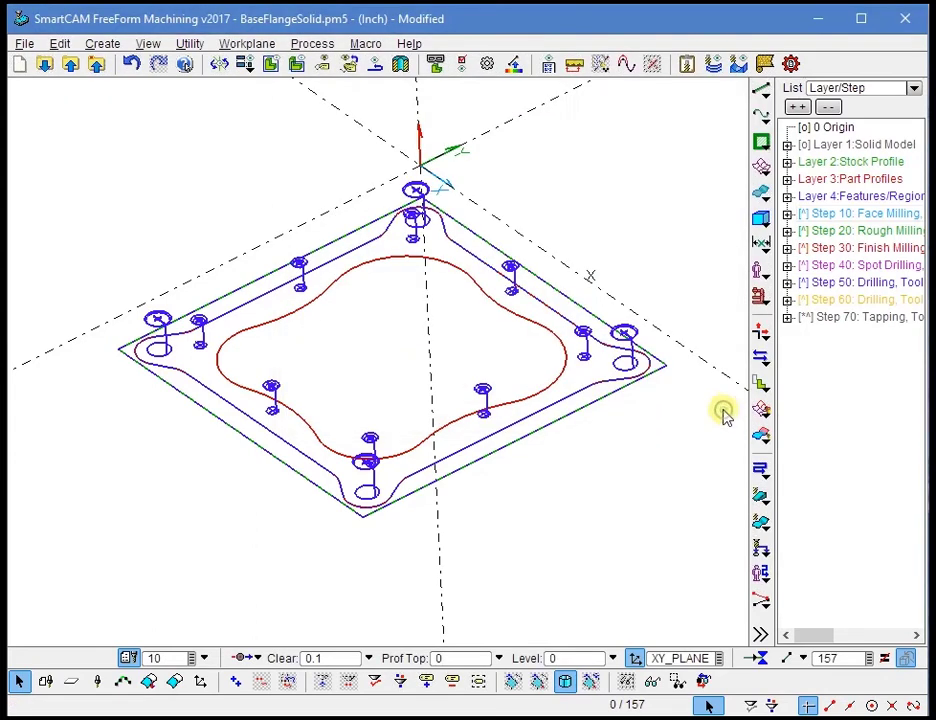
- Show all hidden toolpath elements and unmask all layers of the model
right_click(578, 150)
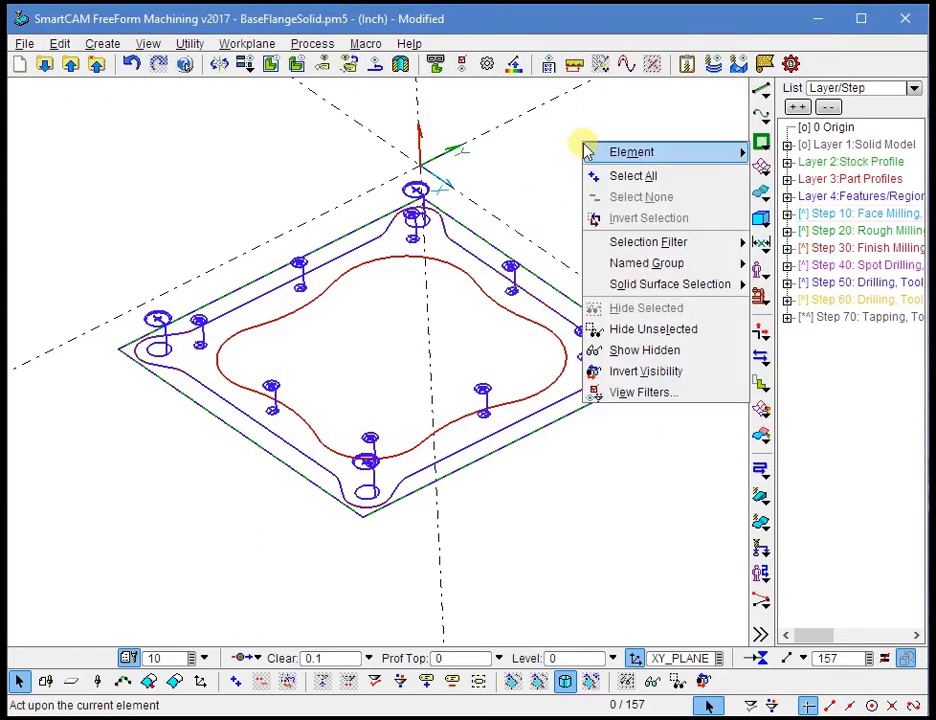
click(662, 350)
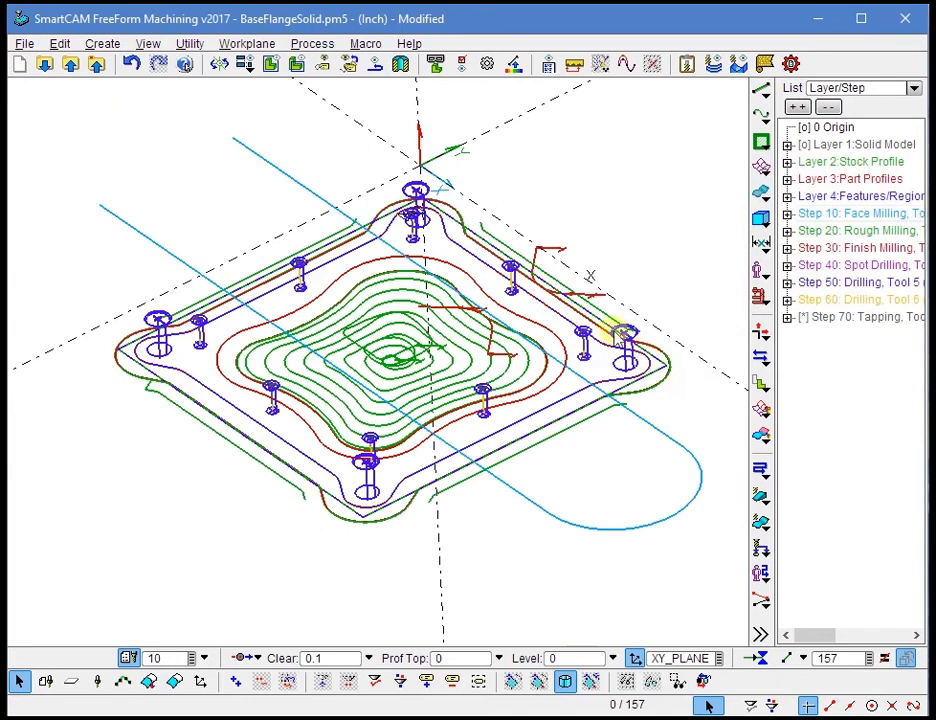
click(190, 46)
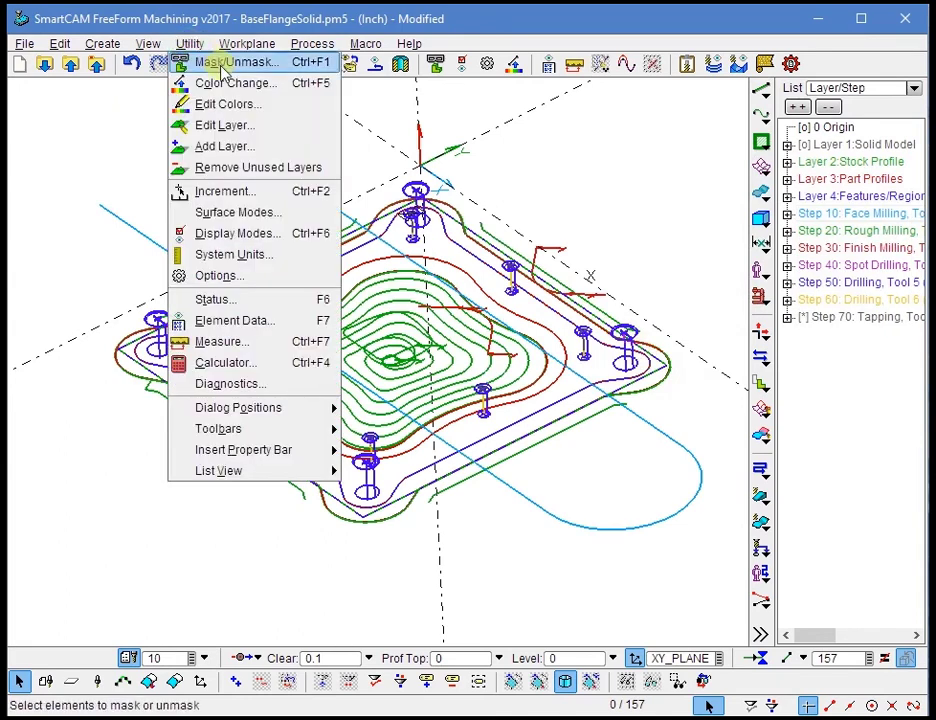
click(209, 62)
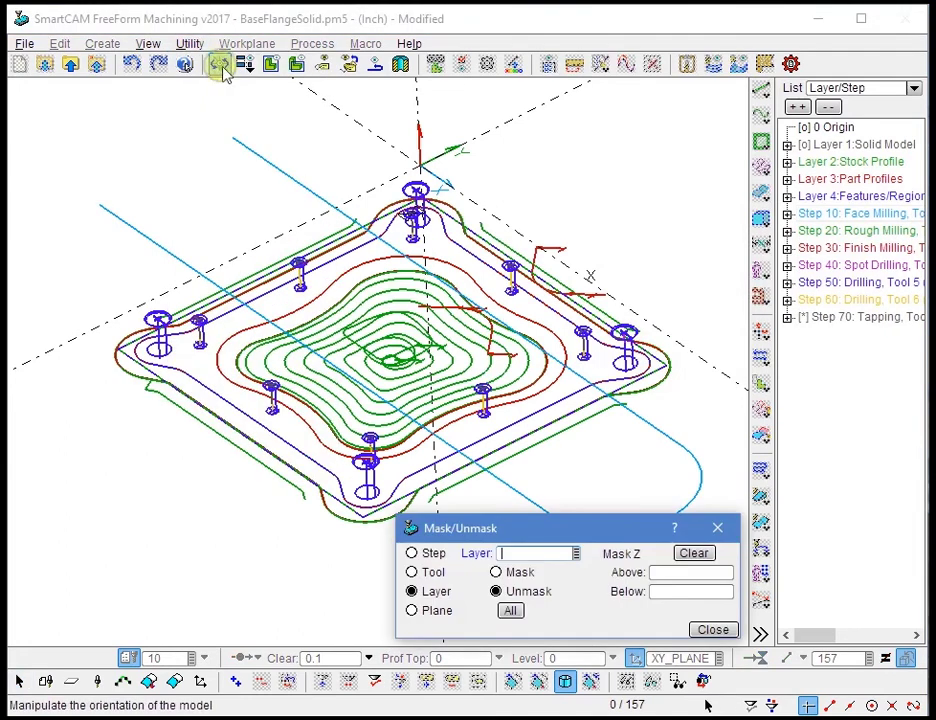
click(512, 611)
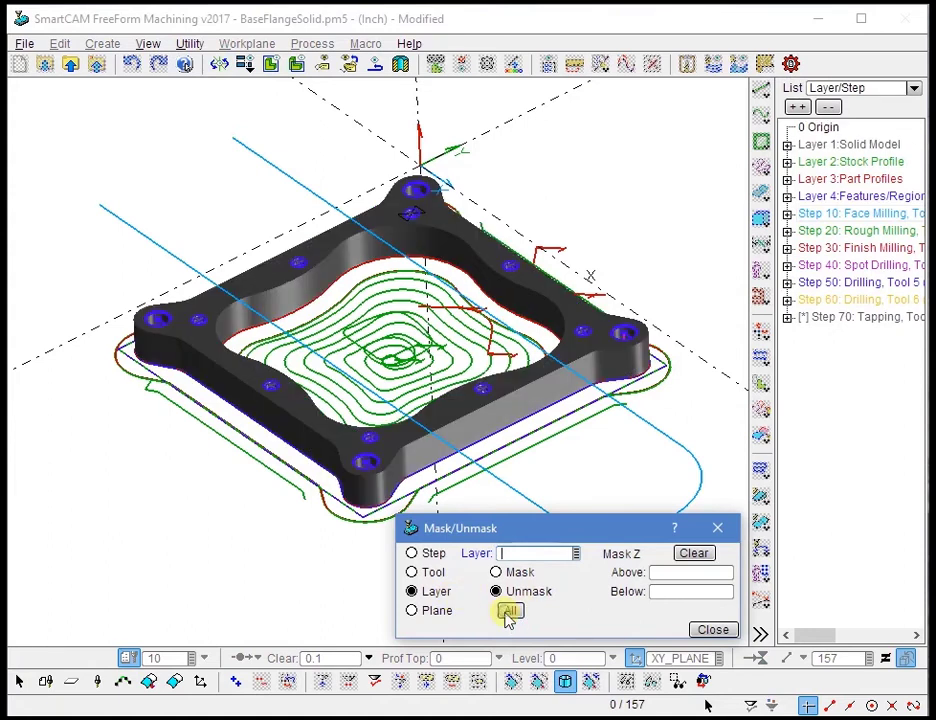
click(710, 630)
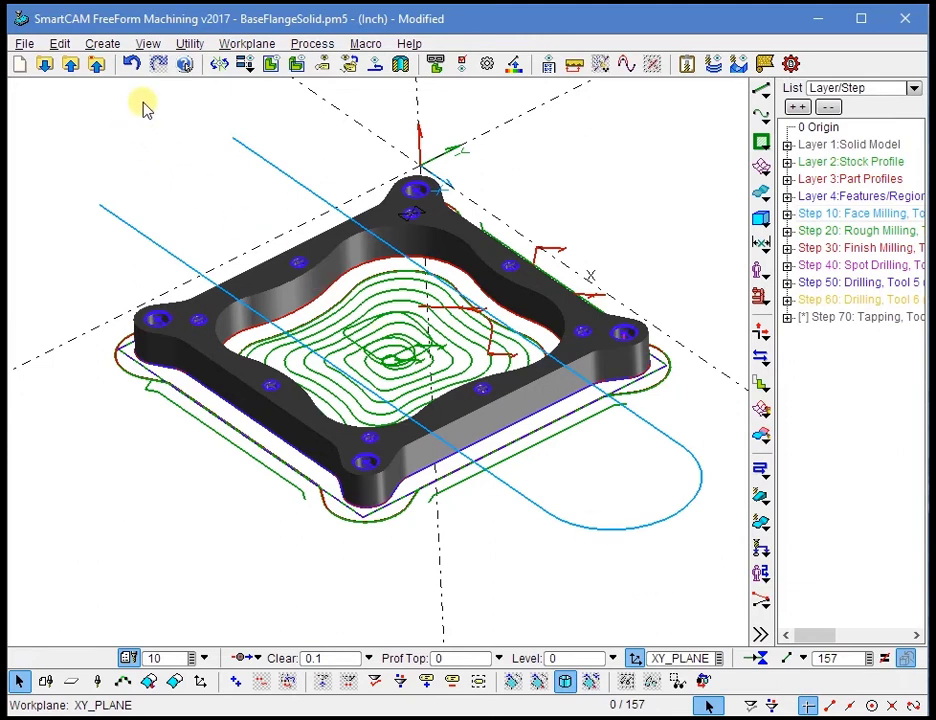
- Recall the saved MaskHide view
click(148, 43)
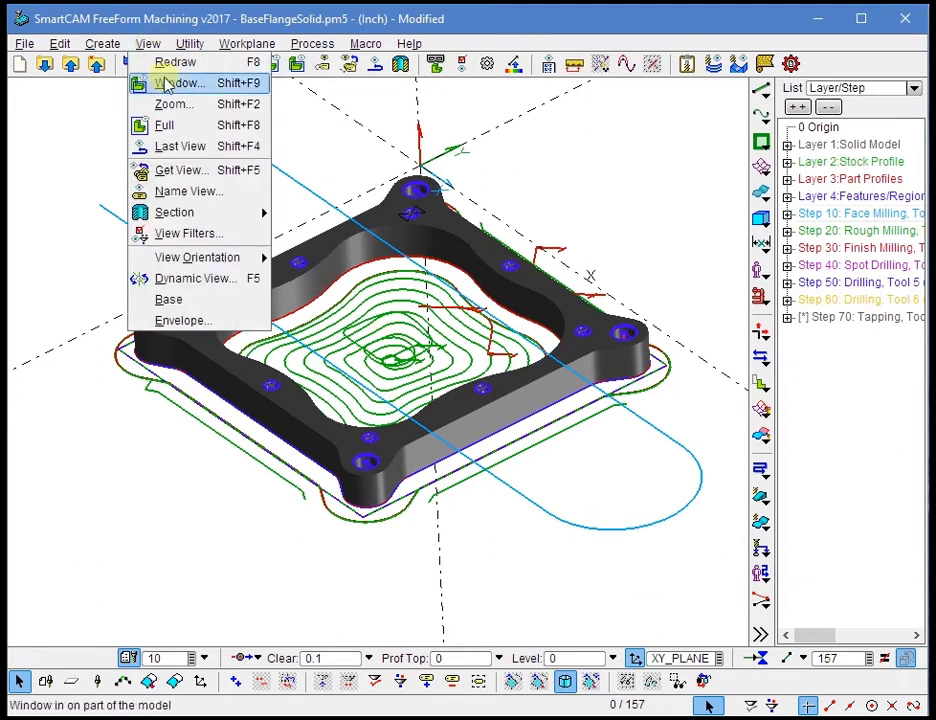
click(190, 170)
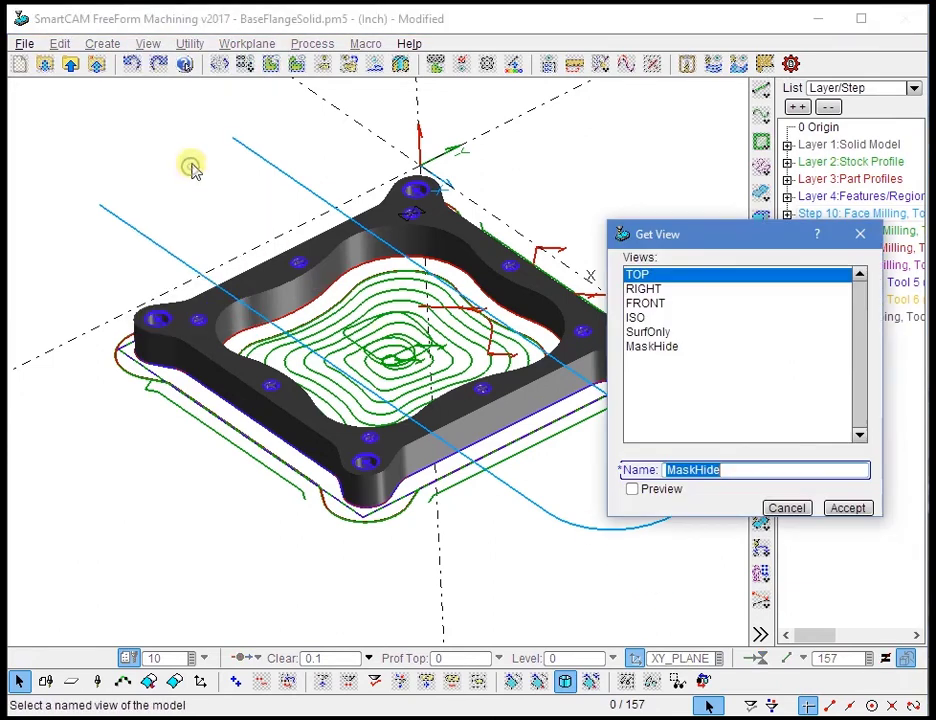
double_click(652, 347)
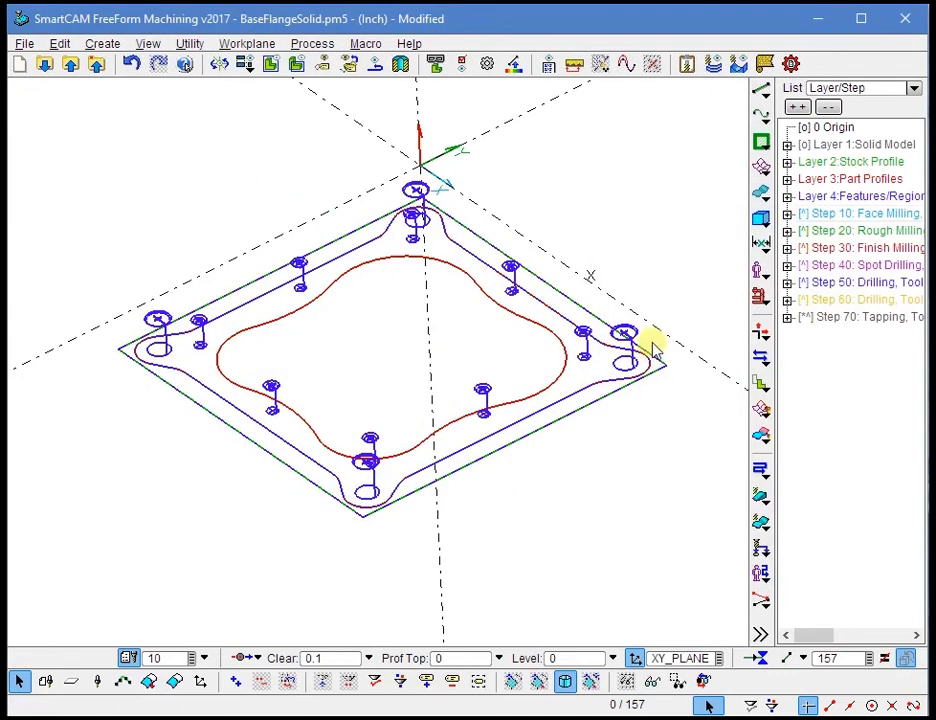